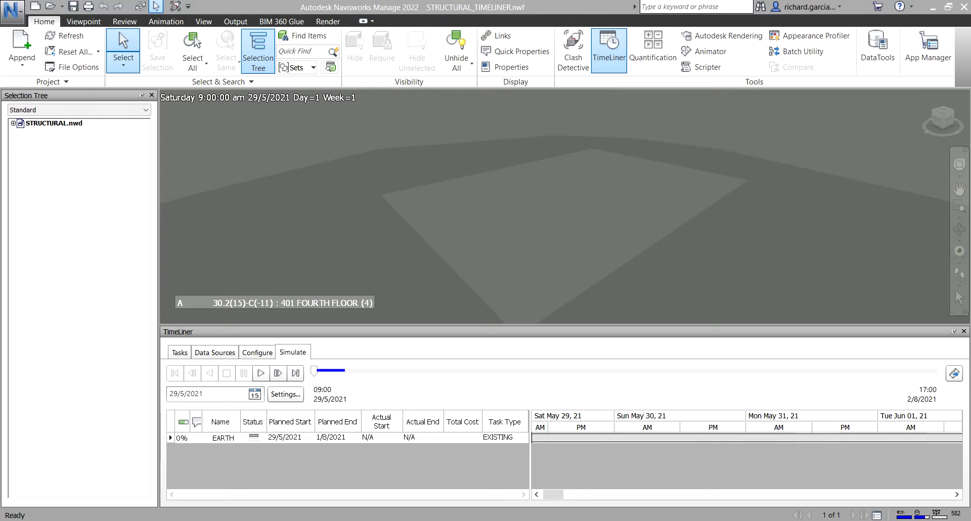
# Close the Selection Tree and review TimeLiner's Configure and Data Sources tabs, ending on Tasks
pyautogui.click(151, 95)
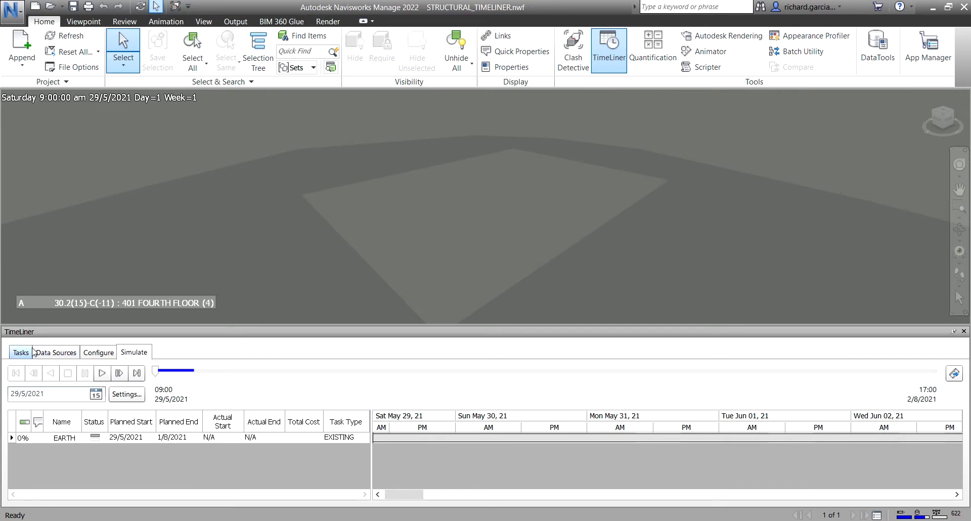
pyautogui.click(99, 352)
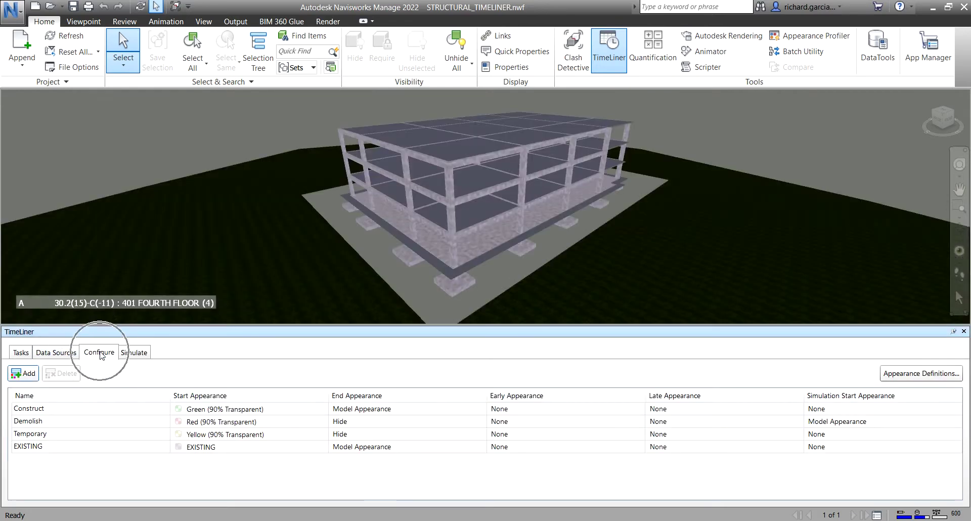
pyautogui.click(20, 353)
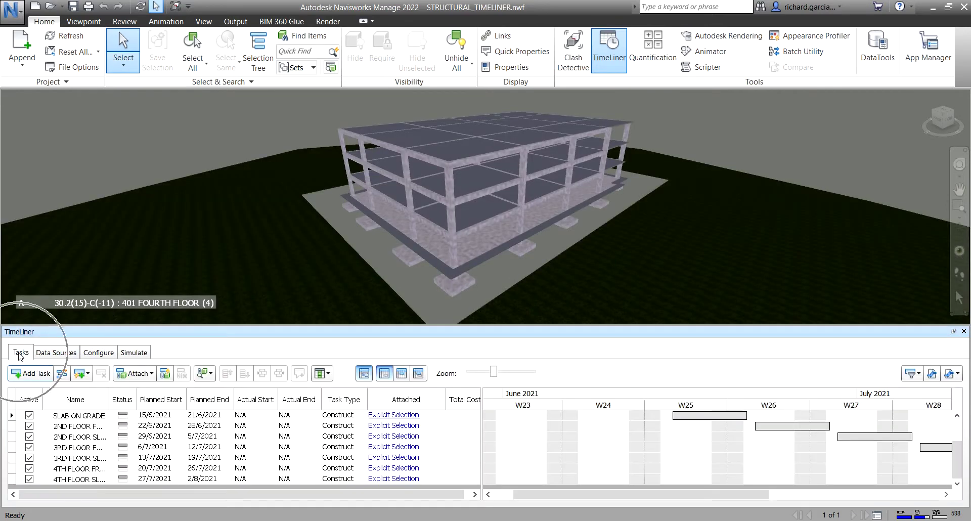
pyautogui.click(59, 352)
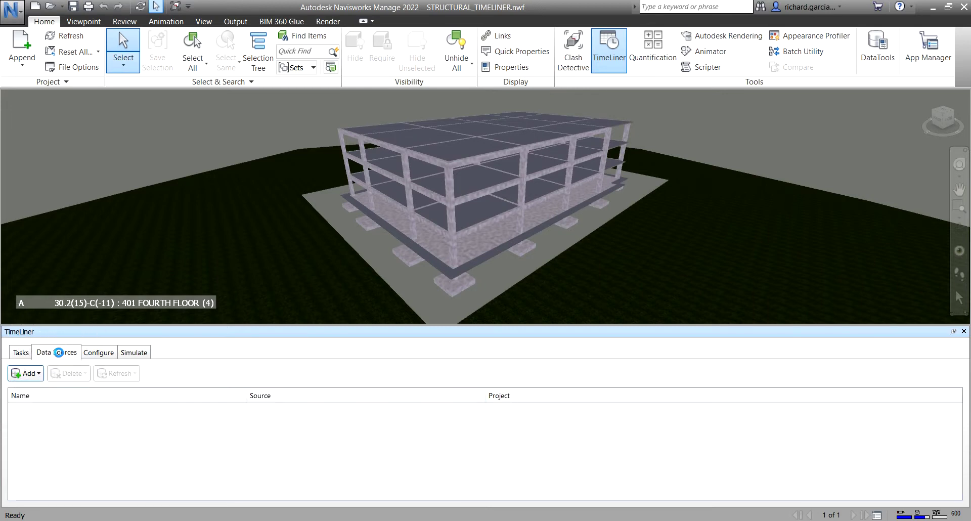
pyautogui.click(22, 354)
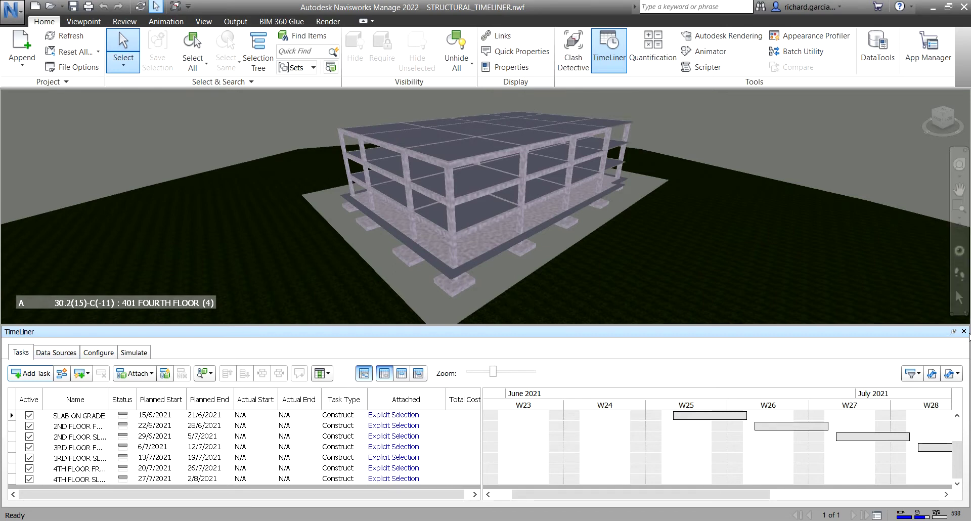
# Close TimeLiner, switch to the Viewpoint tab and orbit to a low-angle view of the frame
pyautogui.click(963, 333)
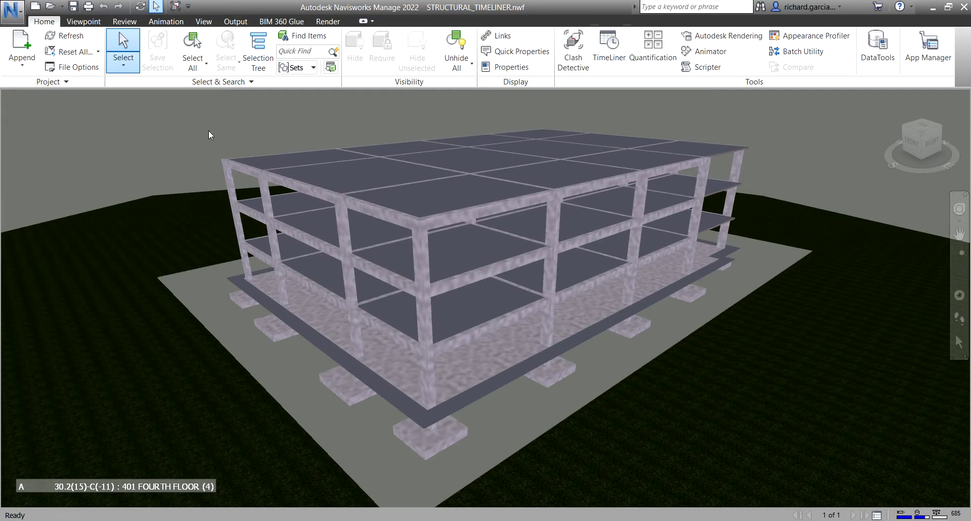
pyautogui.click(84, 22)
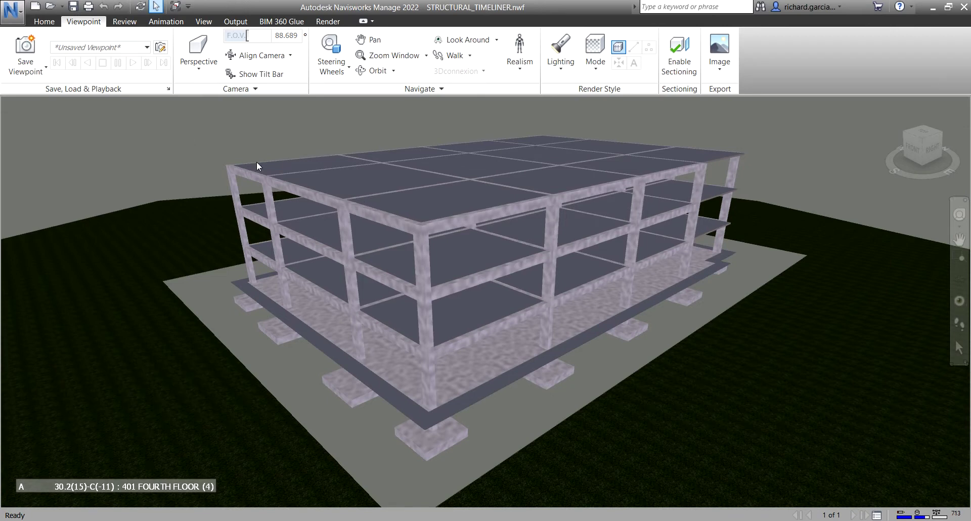
pyautogui.keyDown('shift'); pyautogui.moveTo(572, 306); pyautogui.dragTo(509, 336, button='middle'); pyautogui.keyUp('shift')
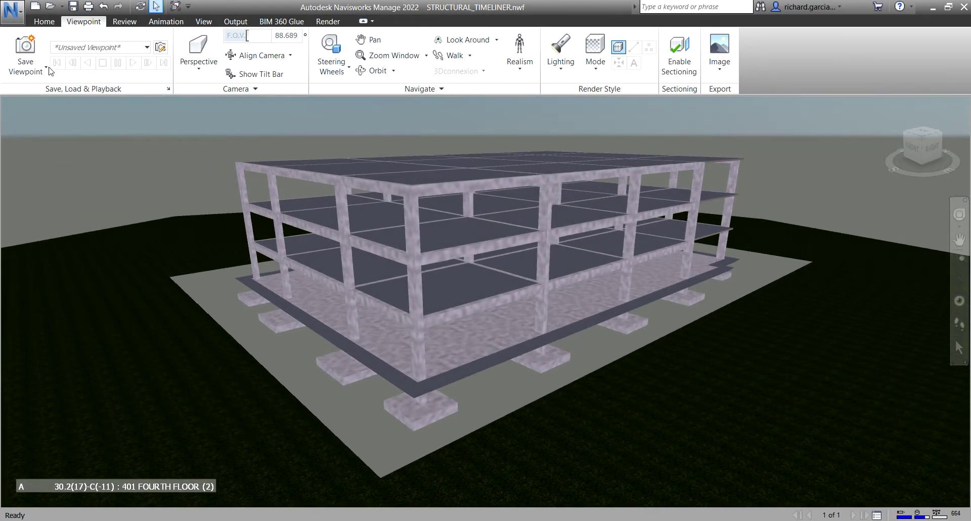
# Save the current view as a viewpoint and delete the 3D View folder
pyautogui.click(24, 52)
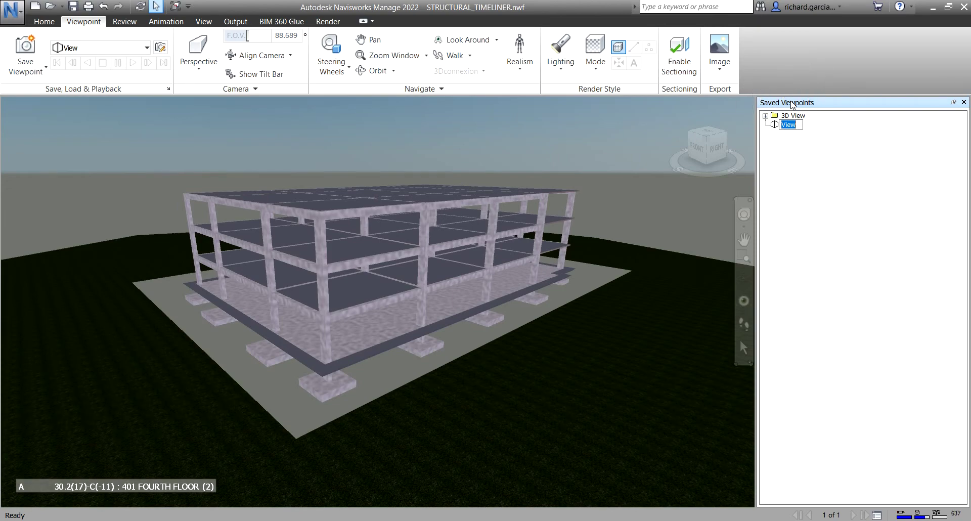
pyautogui.rightClick(791, 117)
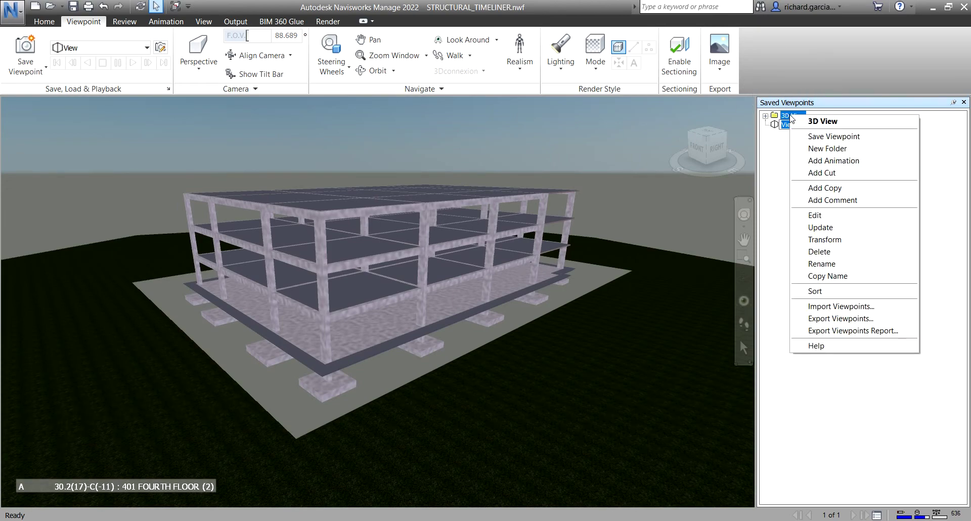
pyautogui.click(787, 117)
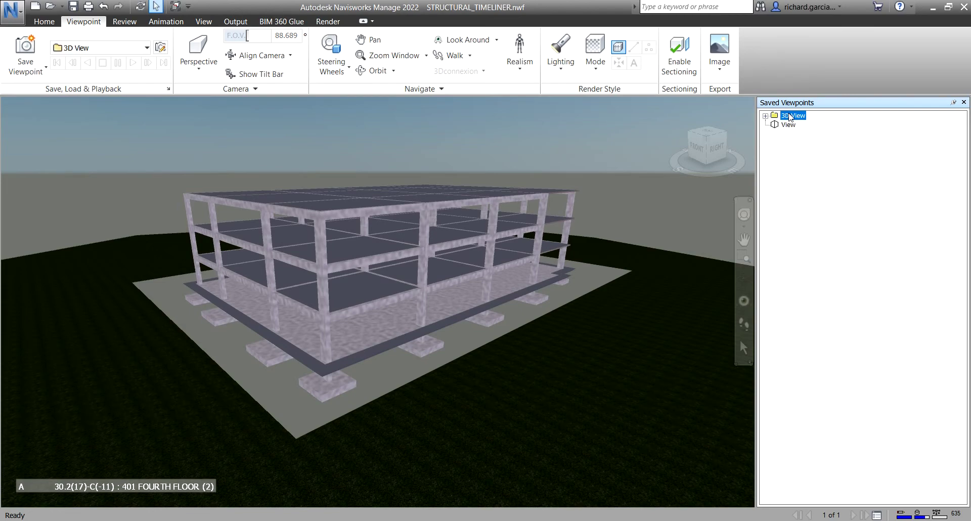
pyautogui.rightClick(788, 116)
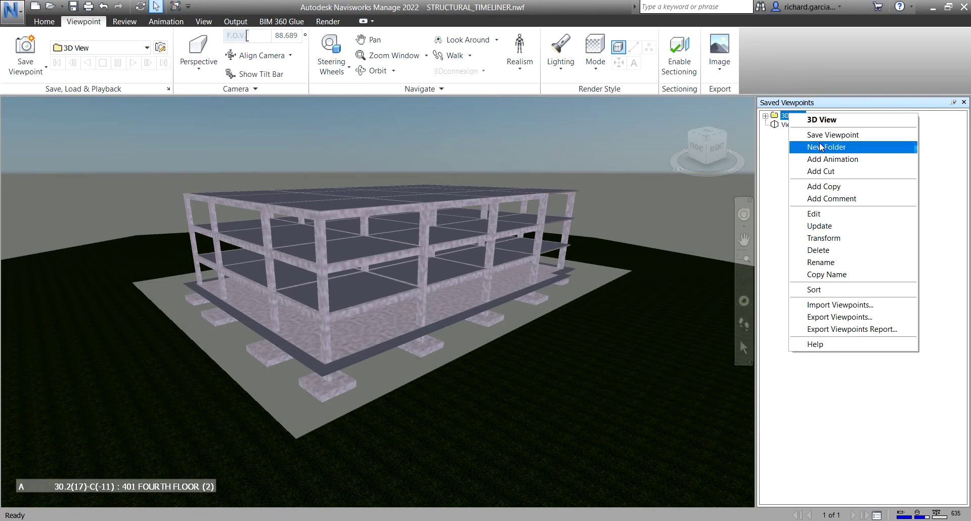
pyautogui.click(843, 250)
# Rename the View viewpoint to 1
pyautogui.click(789, 117)
pyautogui.rightClick(789, 117)
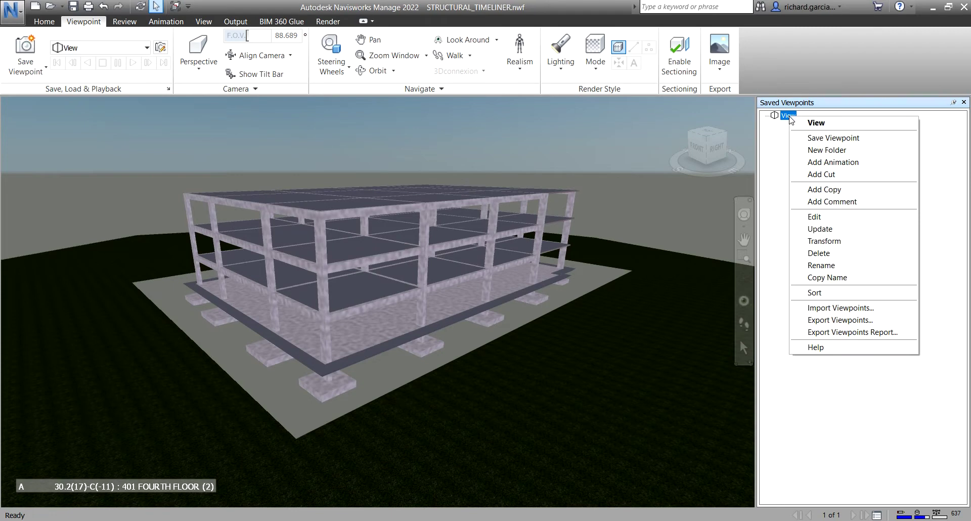
pyautogui.click(852, 265)
pyautogui.write('1')
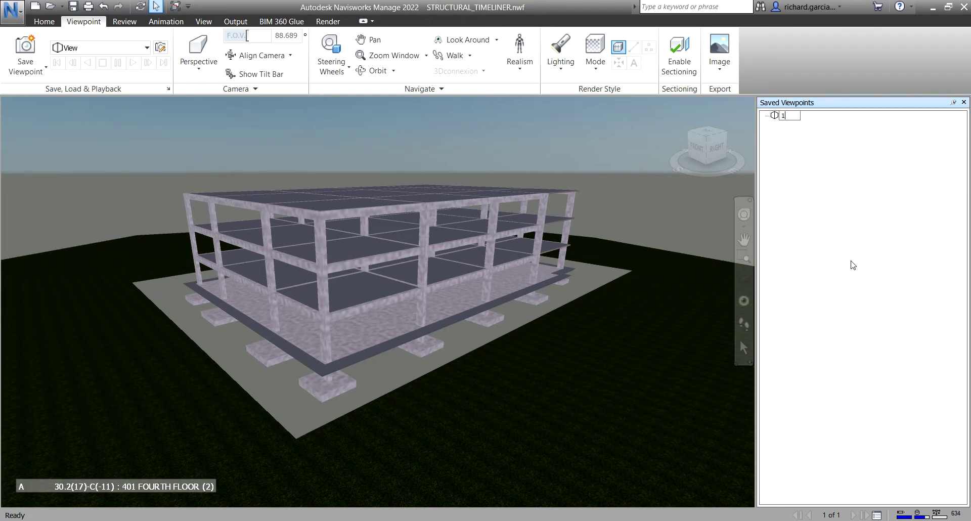
pyautogui.press('Return')
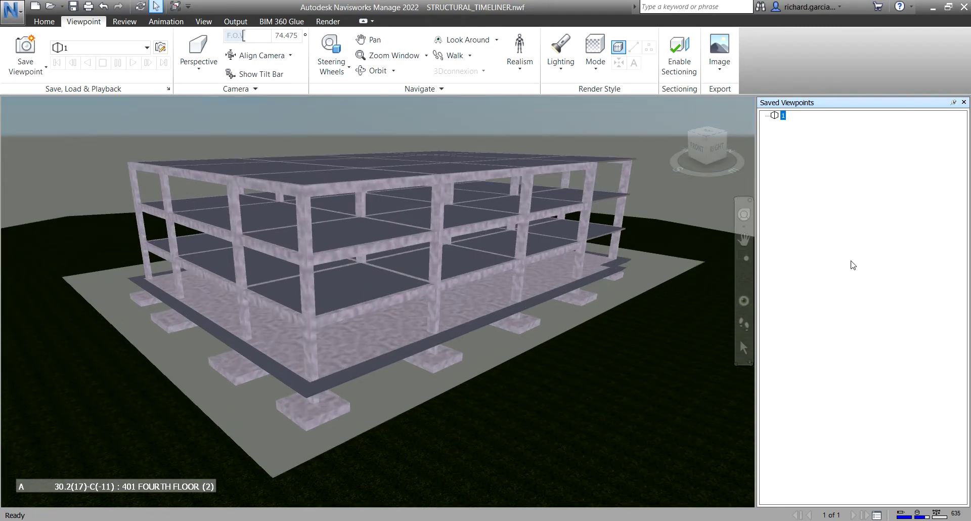
# Orbit to a side view and save it as viewpoint 2
pyautogui.moveTo(622, 275); pyautogui.dragTo(536, 281)
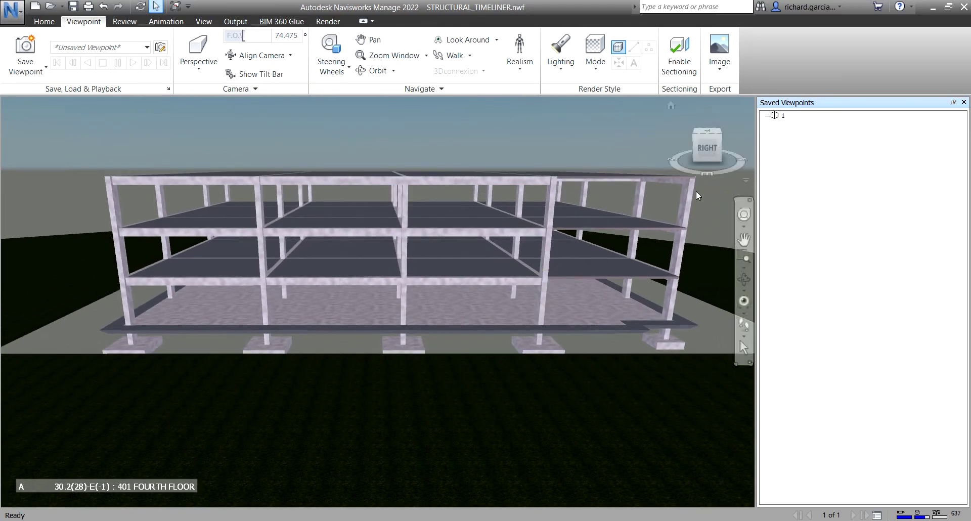
pyautogui.rightClick(804, 156)
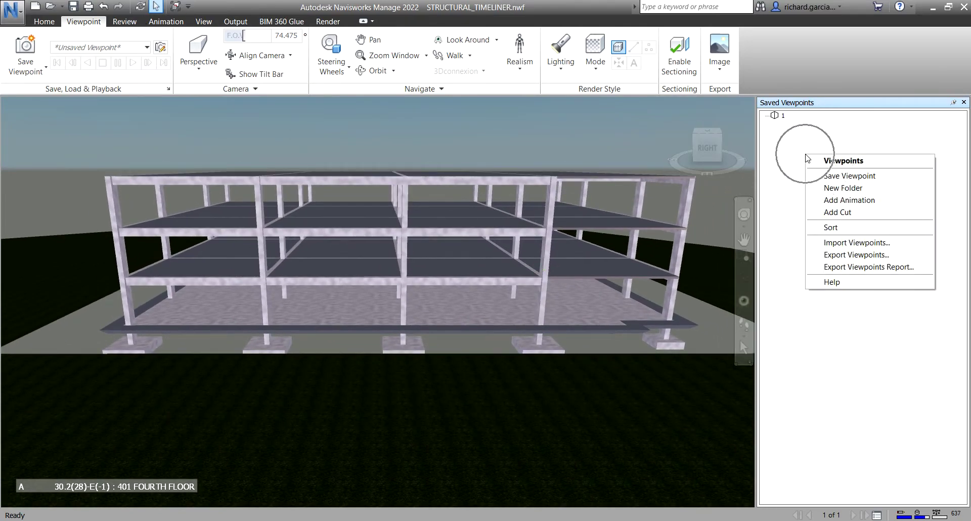
pyautogui.click(848, 176)
pyautogui.write('2')
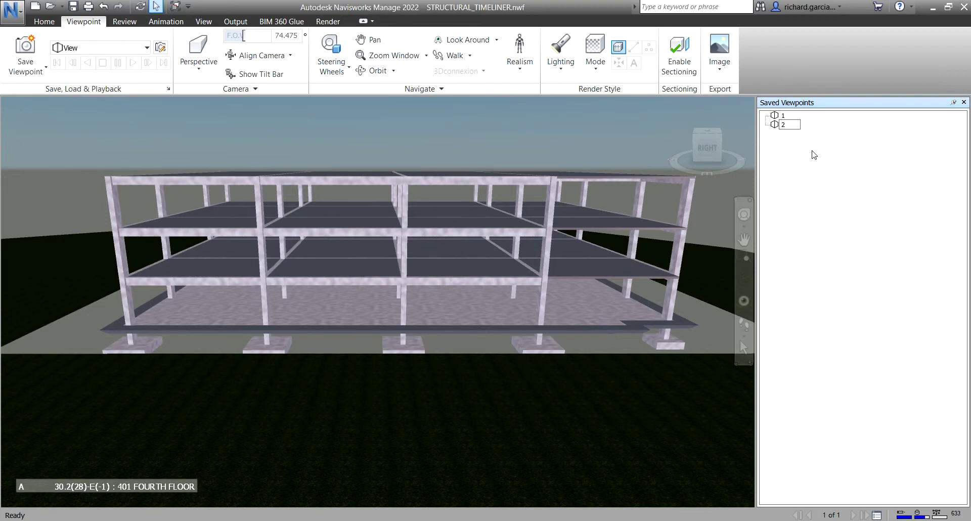
pyautogui.click(577, 126)
# Orbit to an elevated three-quarter view and save it as viewpoint 3
pyautogui.scroll(-2, 562, 228)
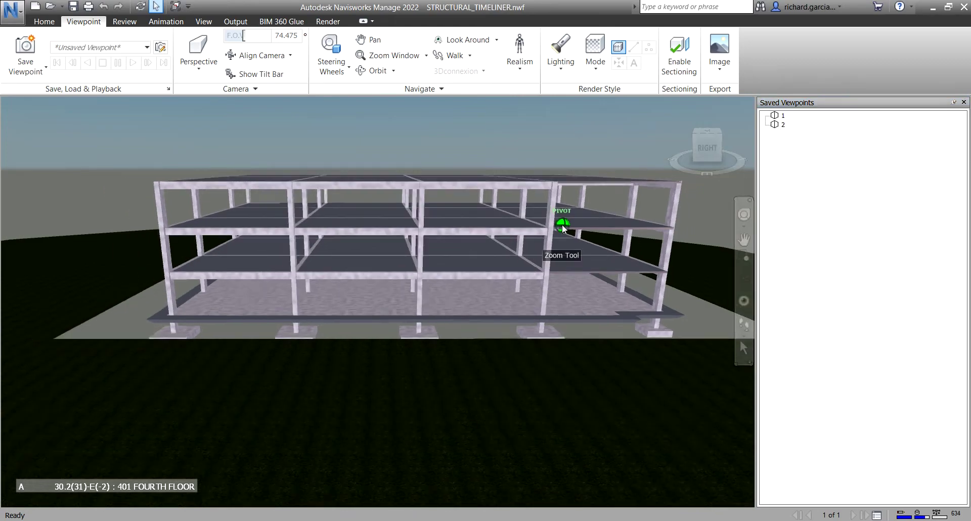
pyautogui.scroll(-1, 562, 228)
pyautogui.keyDown('shift'); pyautogui.moveTo(561, 225); pyautogui.dragTo(498, 276, button='middle'); pyautogui.keyUp('shift')
pyautogui.scroll(6, 427, 202)
pyautogui.scroll(-3, 474, 253)
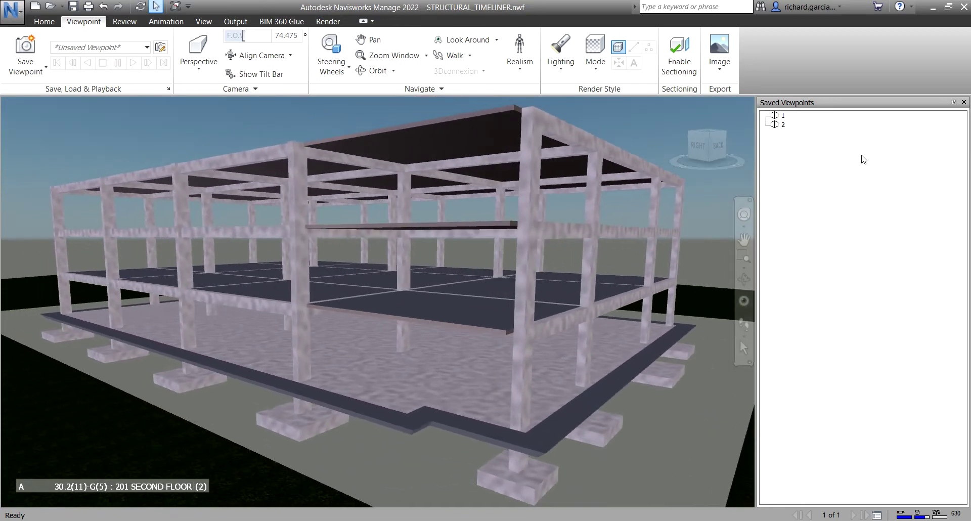
pyautogui.rightClick(797, 176)
pyautogui.click(834, 198)
pyautogui.write('3')
pyautogui.press('Return')
# Orbit toward a frontal view and save it as a new viewpoint for 4
pyautogui.scroll(-3, 545, 325)
pyautogui.keyDown('shift'); pyautogui.moveTo(545, 325); pyautogui.dragTo(349, 304, button='middle'); pyautogui.keyUp('shift')
pyautogui.rightClick(813, 181)
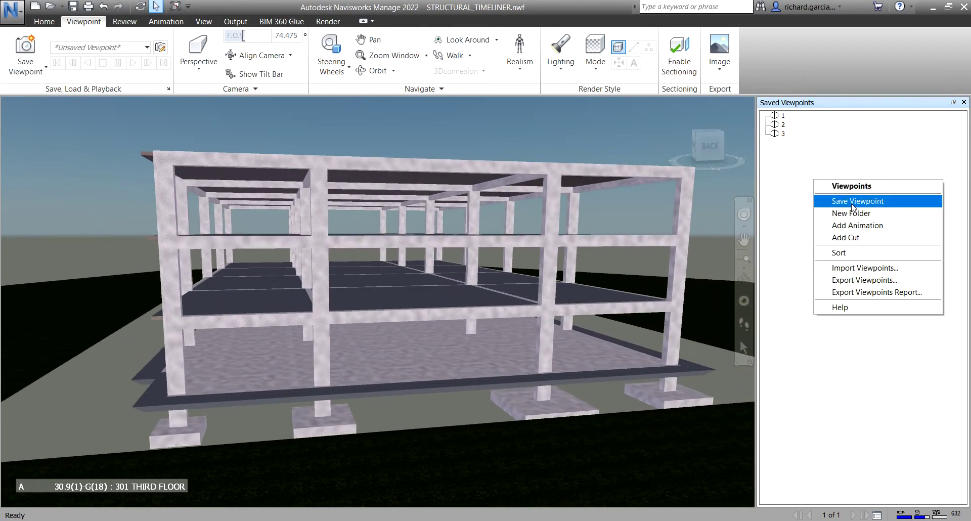
pyautogui.click(851, 202)
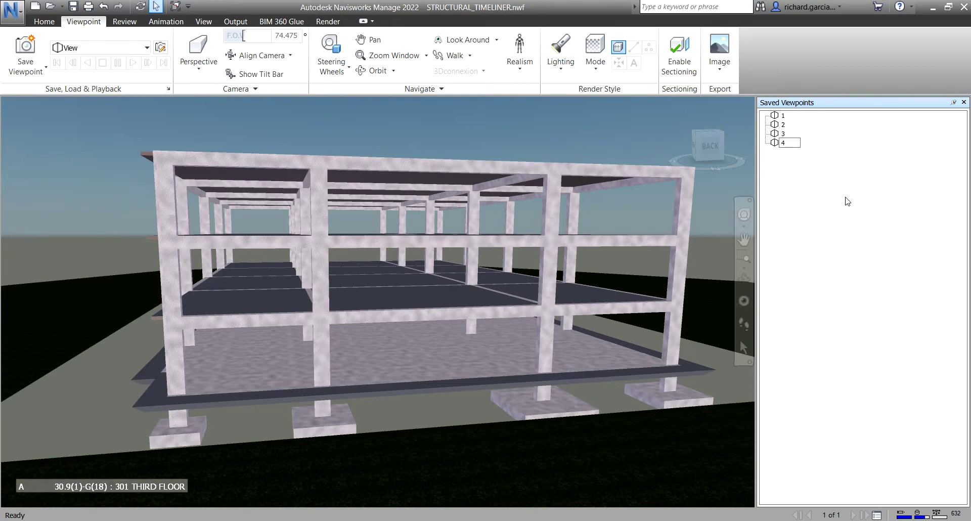
# Orbit to an oblique view of the whole frame and save it as viewpoint 5
pyautogui.keyDown('shift'); pyautogui.moveTo(478, 150); pyautogui.dragTo(505, 223, button='middle'); pyautogui.keyUp('shift')
pyautogui.scroll(5, 498, 282)
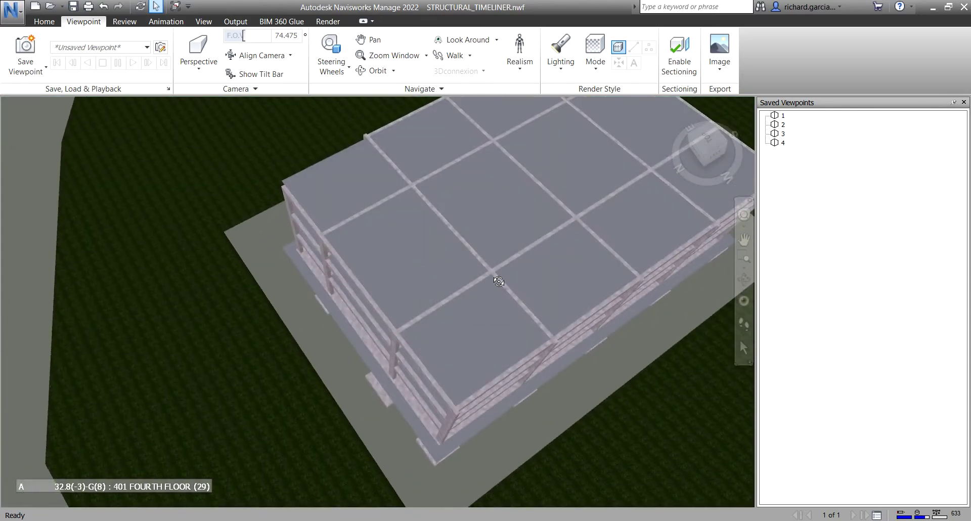
pyautogui.scroll(-5, 498, 281)
pyautogui.keyDown('shift'); pyautogui.moveTo(498, 281); pyautogui.dragTo(541, 271, button='middle'); pyautogui.keyUp('shift')
pyautogui.rightClick(834, 177)
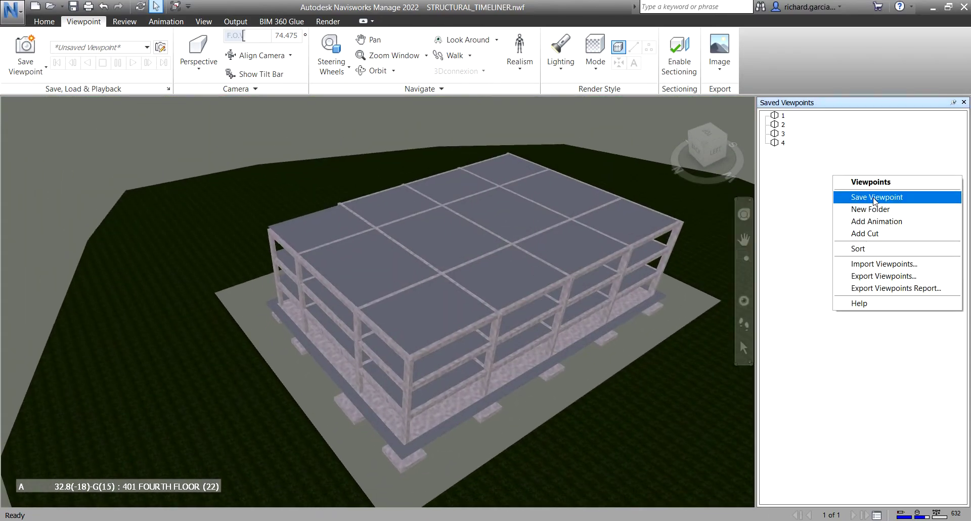
pyautogui.click(875, 197)
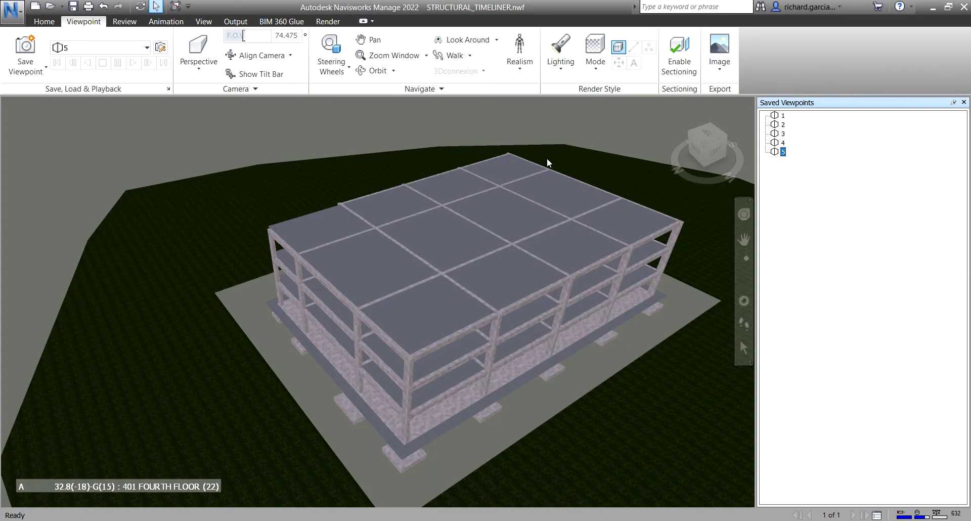
# Save a view looking up under the building as viewpoint 6
pyautogui.keyDown('shift'); pyautogui.moveTo(518, 219); pyautogui.dragTo(541, 215, button='middle'); pyautogui.keyUp('shift')
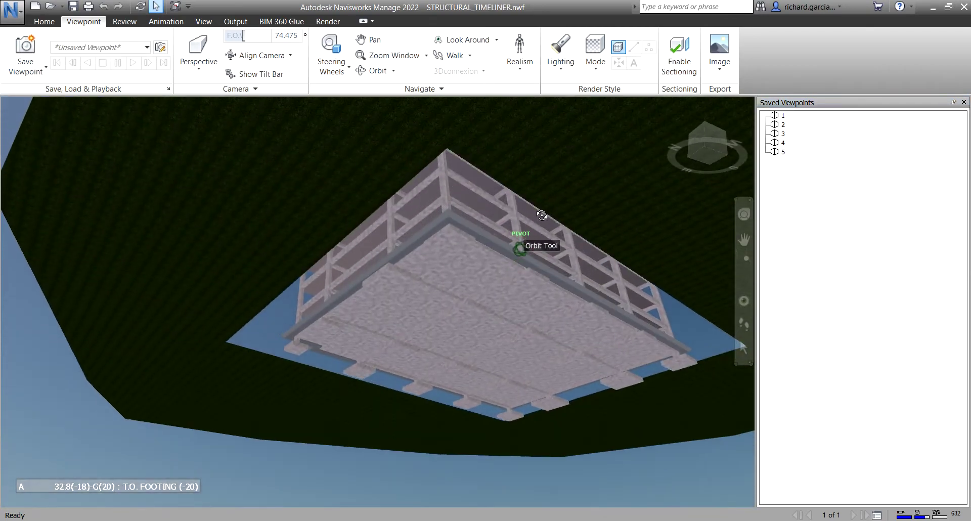
pyautogui.rightClick(793, 188)
pyautogui.click(827, 202)
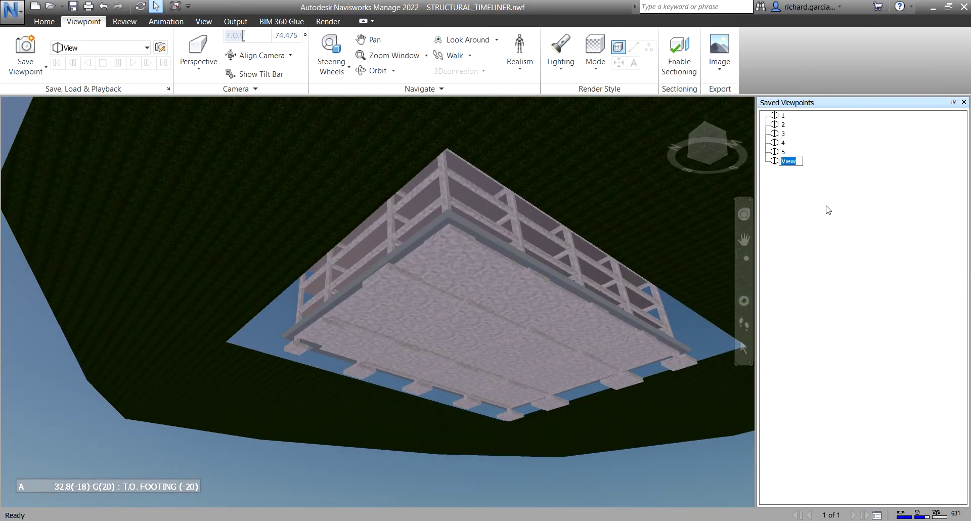
pyautogui.write('6')
pyautogui.press('Return')
# Save a distant view from above the frame as viewpoint 7
pyautogui.scroll(-2, 540, 226)
pyautogui.scroll(-1, 540, 226)
pyautogui.keyDown('shift'); pyautogui.moveTo(544, 218); pyautogui.dragTo(514, 305, button='middle'); pyautogui.keyUp('shift')
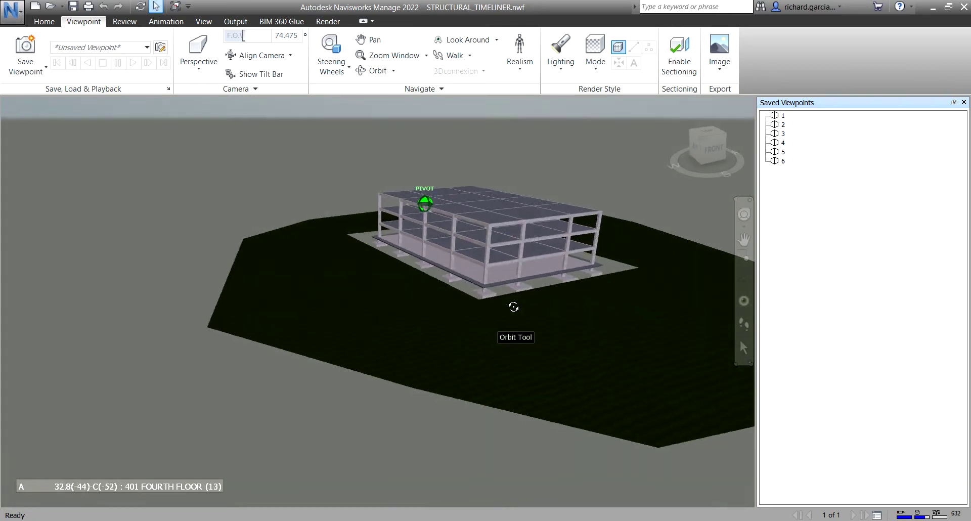
pyautogui.scroll(2, 555, 275)
pyautogui.rightClick(814, 196)
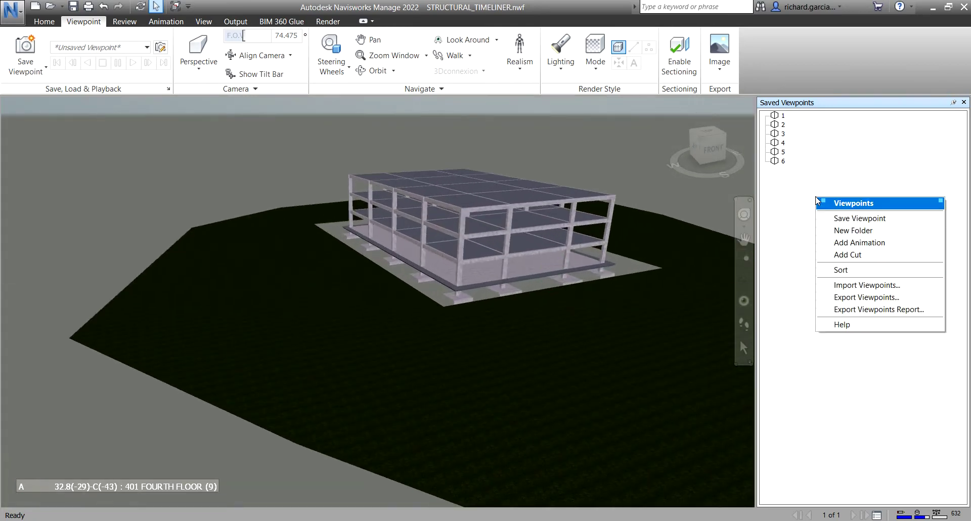
pyautogui.click(852, 221)
pyautogui.write('7')
pyautogui.press('Return')
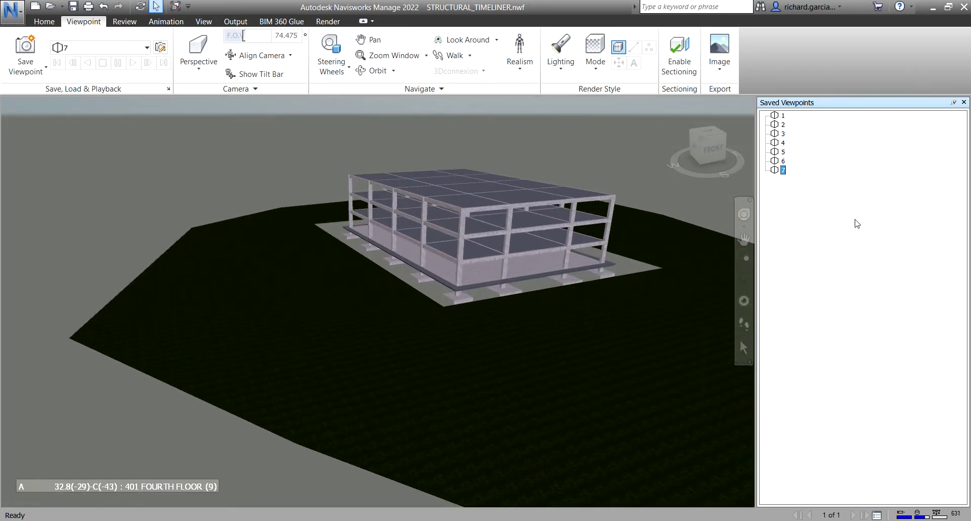
# Pan and orbit to a lower front view and save it as viewpoint 8
pyautogui.scroll(-1, 501, 312)
pyautogui.moveTo(502, 313); pyautogui.dragTo(496, 319, button='middle')
pyautogui.keyDown('shift'); pyautogui.moveTo(574, 325); pyautogui.dragTo(561, 305, button='middle'); pyautogui.keyUp('shift')
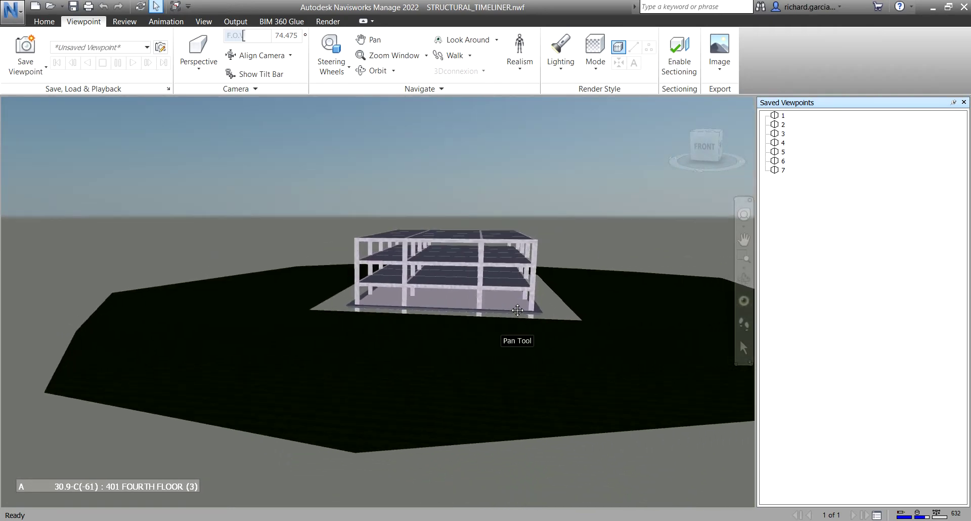
pyautogui.scroll(2, 500, 286)
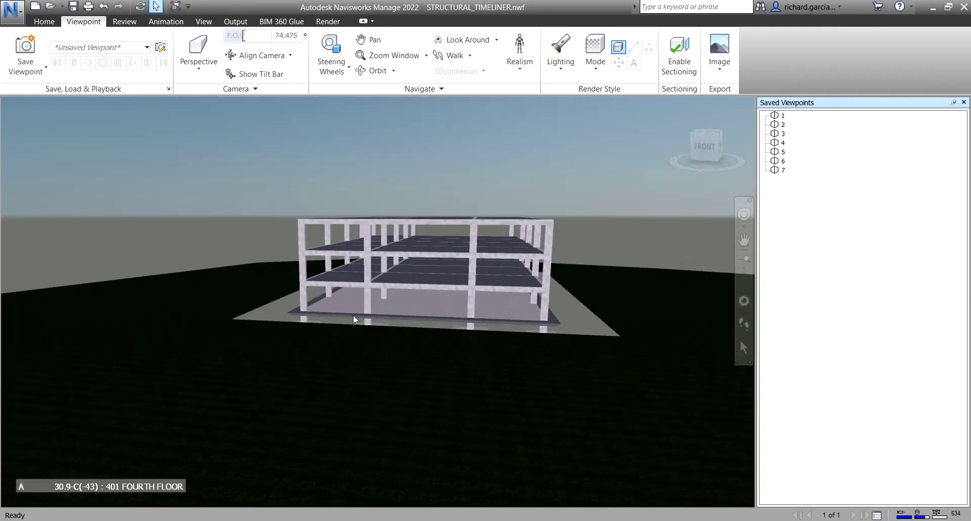
pyautogui.click(25, 46)
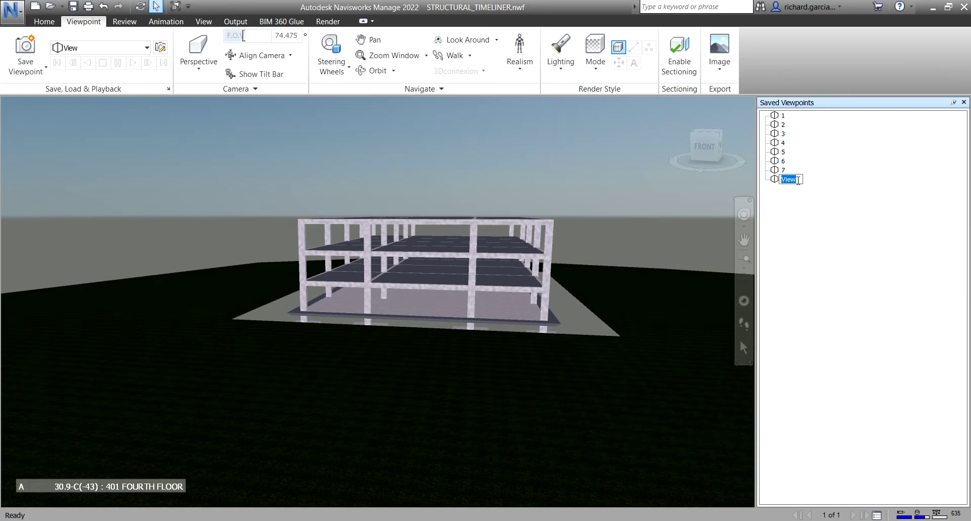
pyautogui.write('8')
# Orbit to an elevated roof view and save it as viewpoint 9
pyautogui.keyDown('shift'); pyautogui.moveTo(568, 279); pyautogui.dragTo(480, 211, button='middle'); pyautogui.keyUp('shift')
pyautogui.scroll(2, 479, 211)
pyautogui.scroll(2, 480, 211)
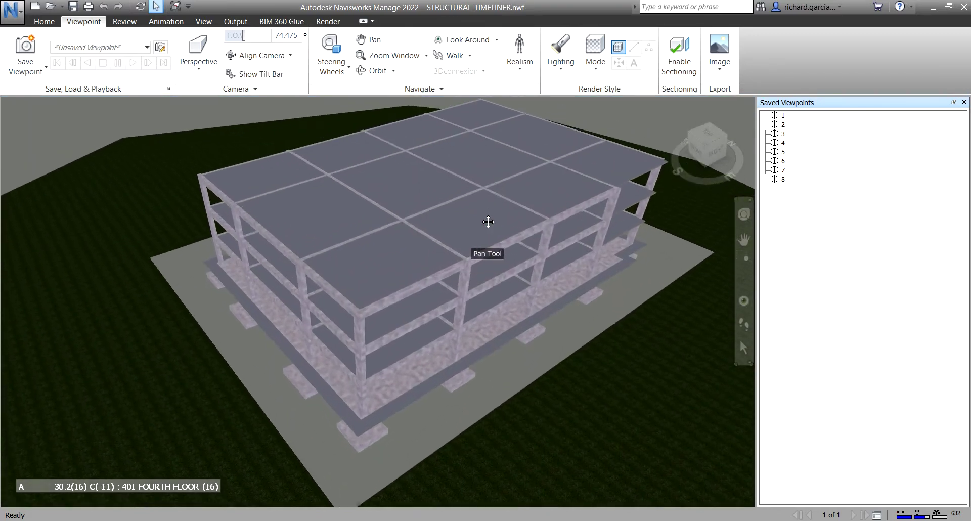
pyautogui.rightClick(810, 224)
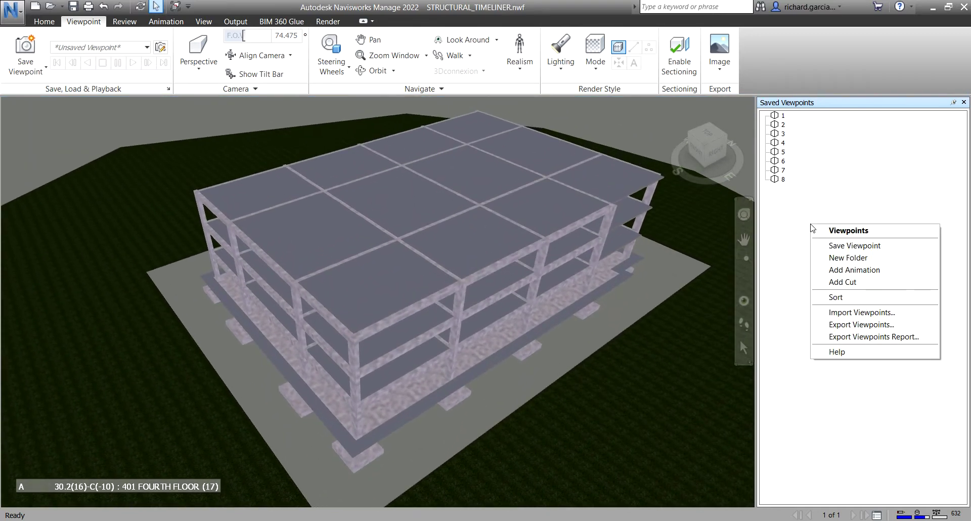
pyautogui.click(857, 246)
pyautogui.write('9')
pyautogui.press('Return')
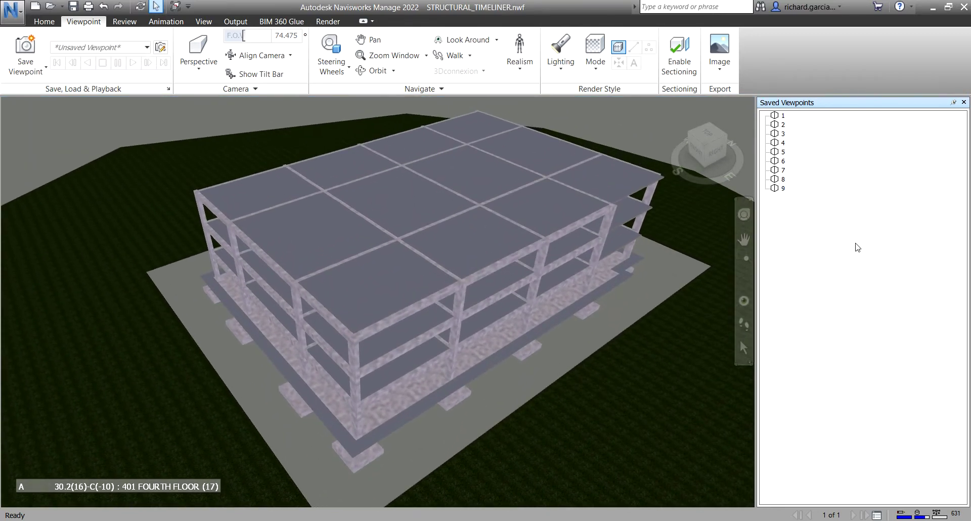
# Zoom to a close second-floor view and save it as a new viewpoint
pyautogui.scroll(-2, 443, 259)
pyautogui.scroll(5, 501, 316)
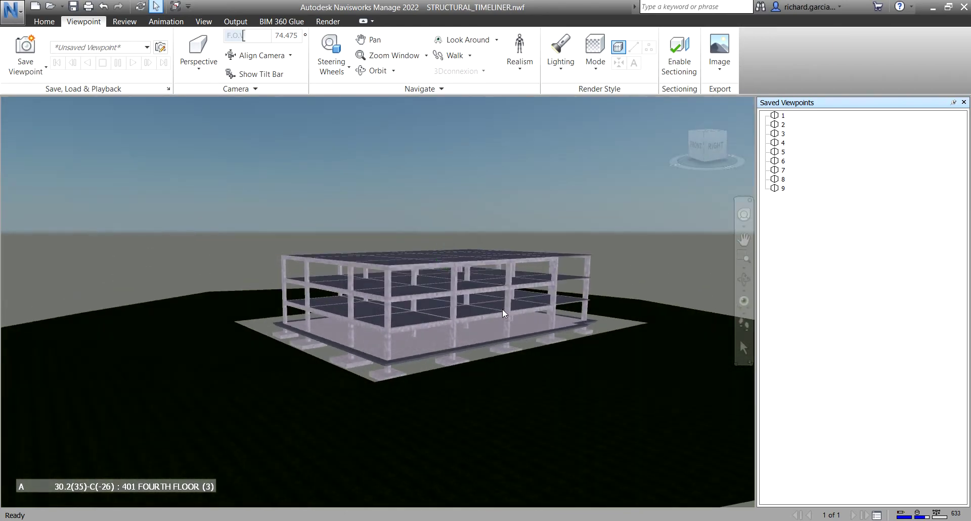
pyautogui.scroll(5, 490, 314)
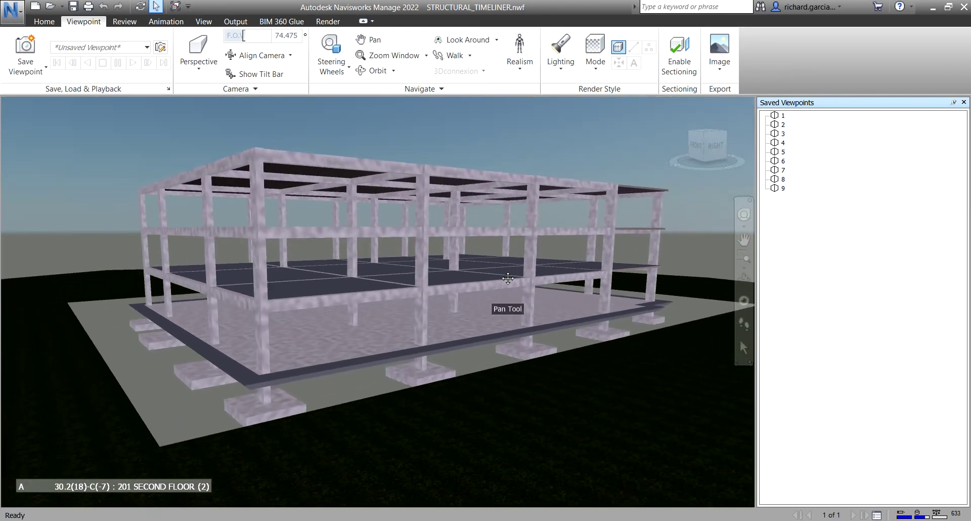
pyautogui.rightClick(830, 219)
pyautogui.click(864, 239)
# Name the latest viewpoint 10 and add a new viewpoint animation
pyautogui.write('0')
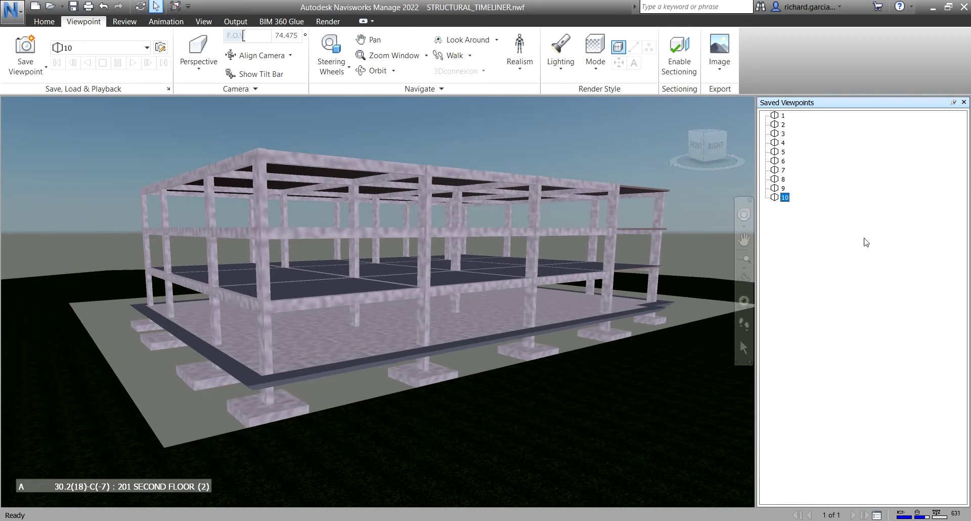
pyautogui.click(825, 273)
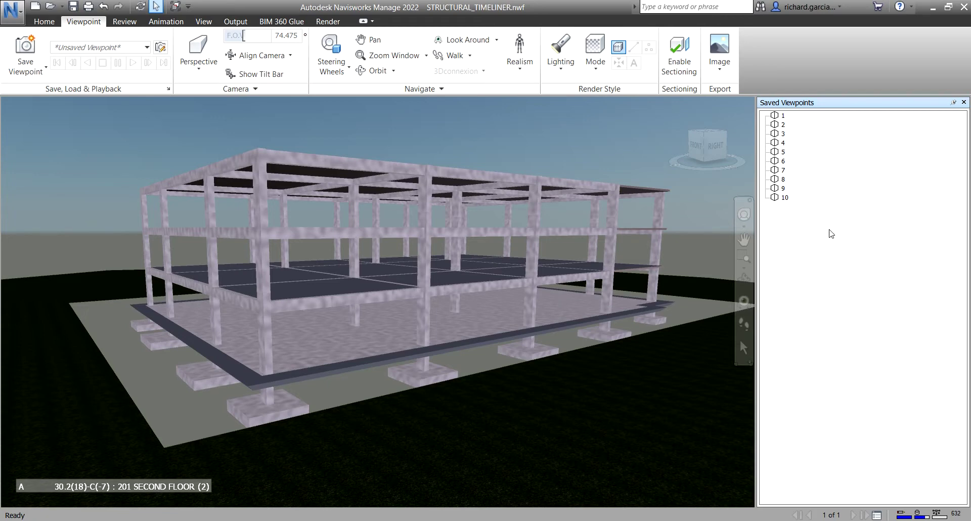
pyautogui.rightClick(831, 233)
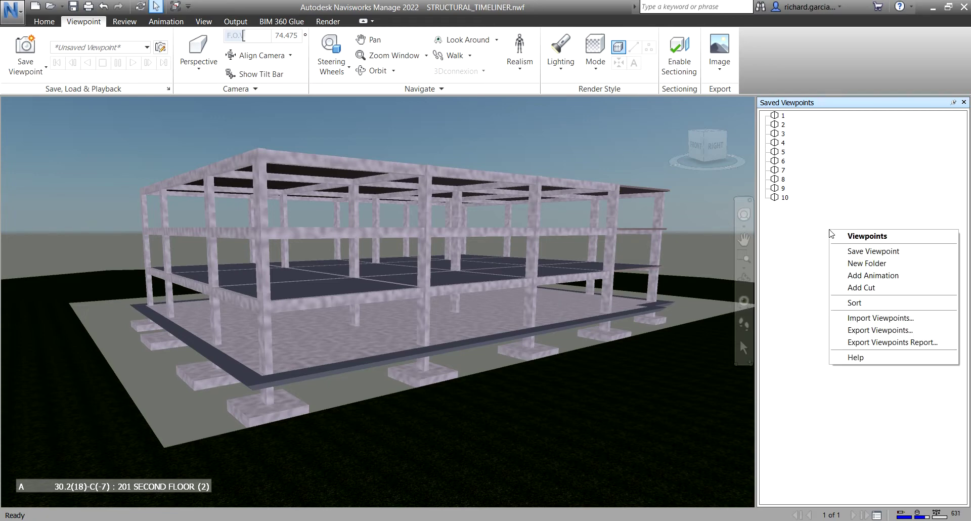
pyautogui.click(861, 275)
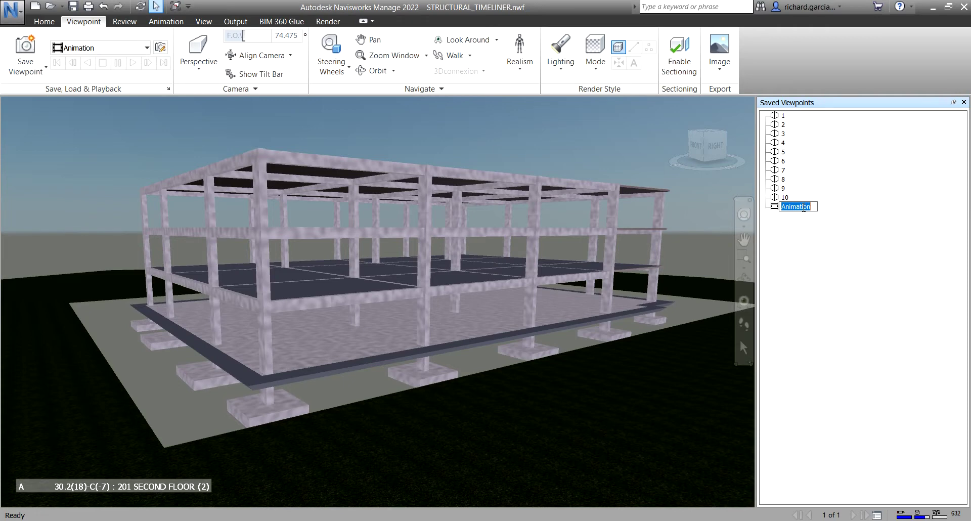
# Rename the animation to Animation_TIMELINER and clear the list selection
pyautogui.click(812, 206)
pyautogui.write('_TIMELINER')
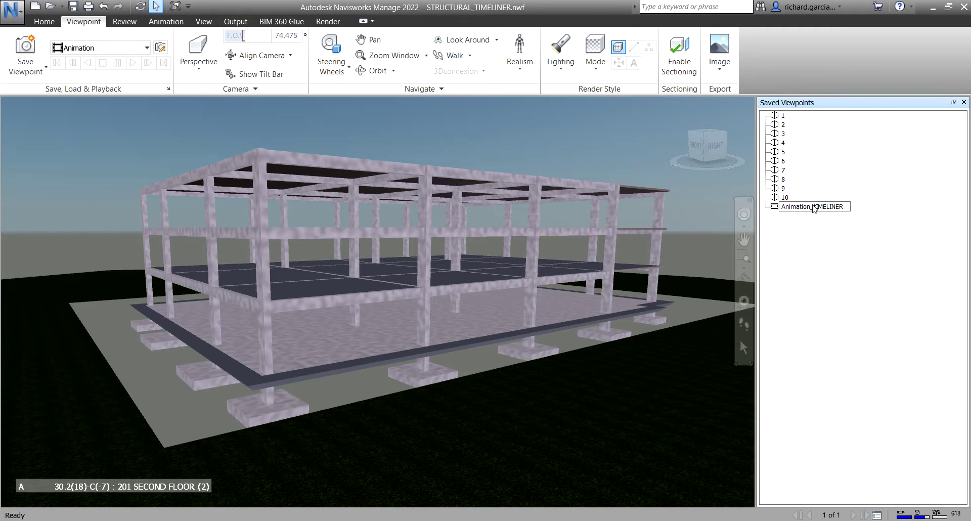
pyautogui.press('Return')
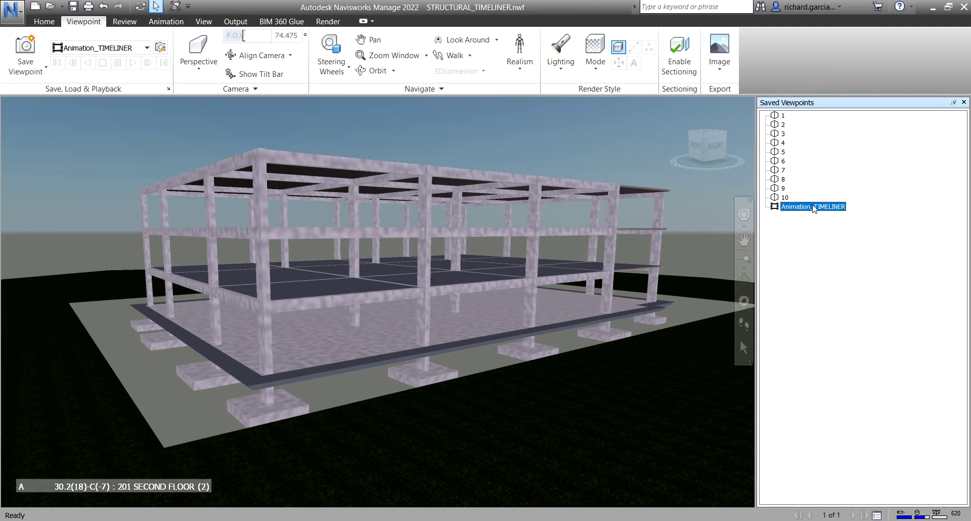
pyautogui.click(835, 259)
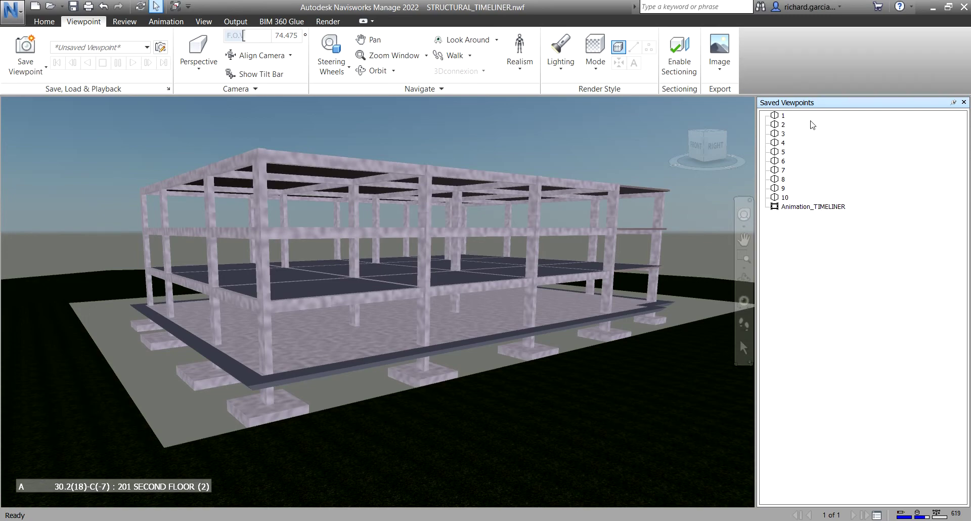
# Select viewpoints 1–10, drag them into Animation_TIMELINER, then select the animation
pyautogui.click(783, 116)
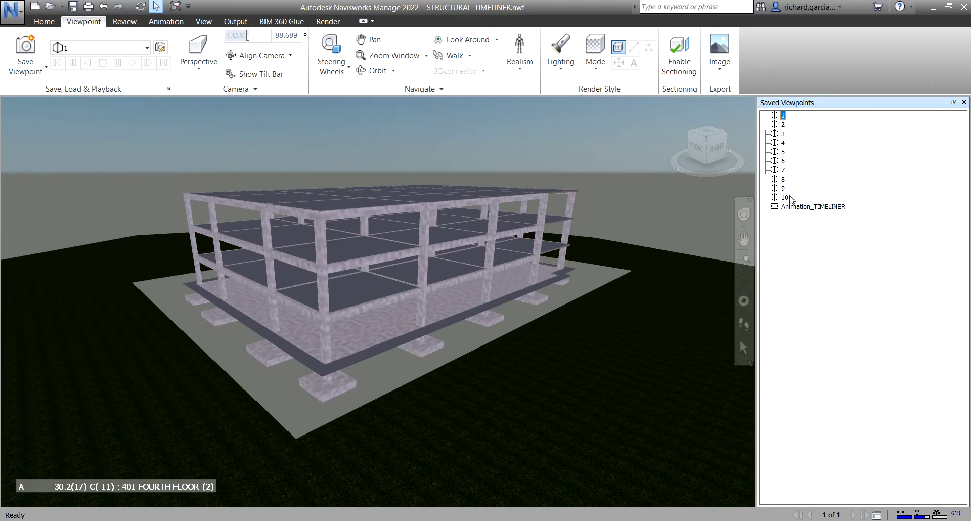
pyautogui.keyDown('shift'); pyautogui.click(784, 197); pyautogui.keyUp('shift')
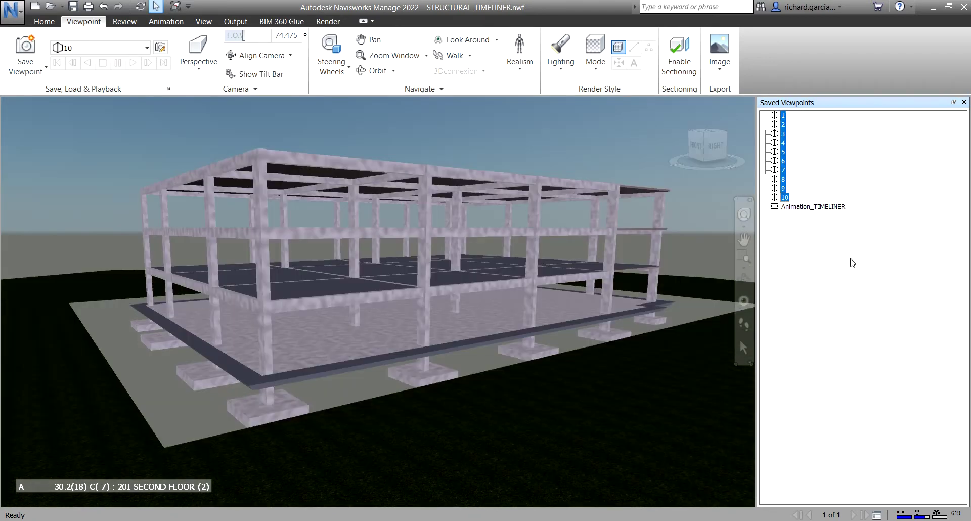
pyautogui.moveTo(783, 120); pyautogui.dragTo(813, 209)
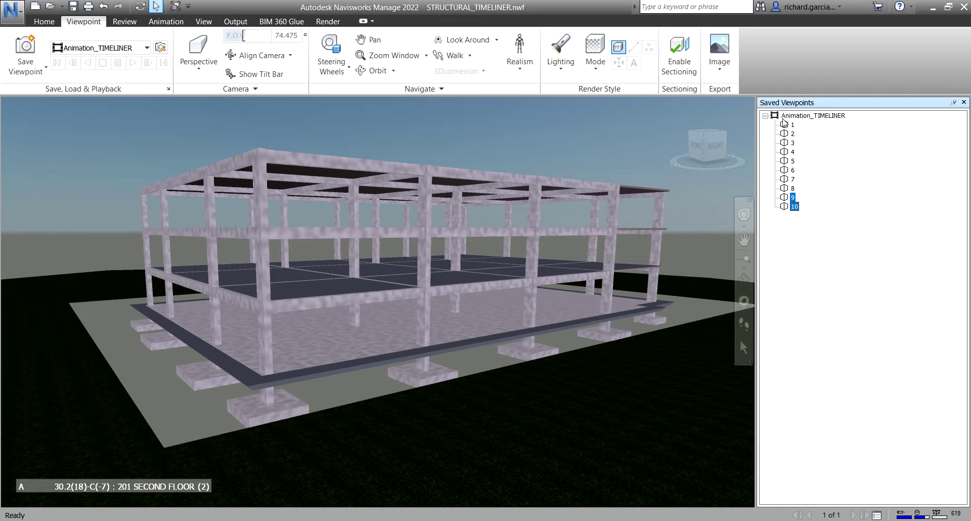
pyautogui.click(797, 117)
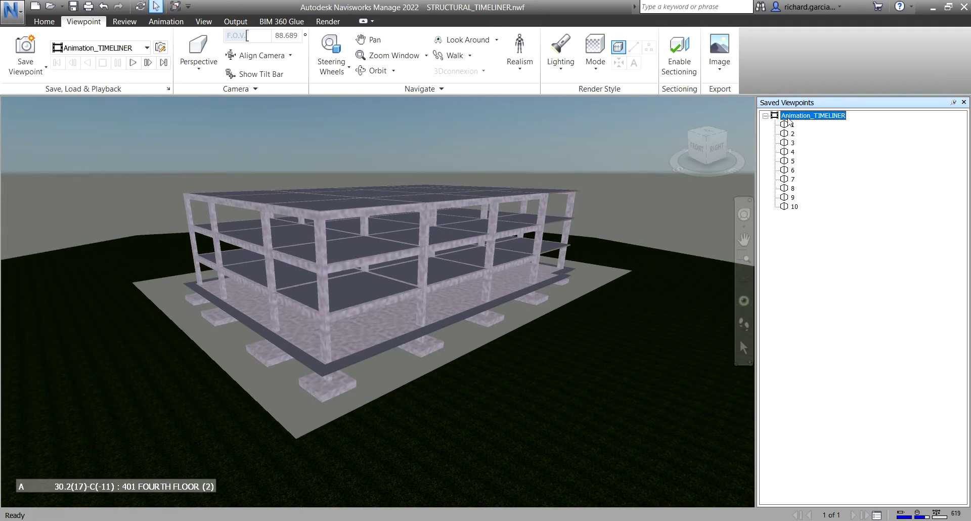
# Play Animation_TIMELINER from the Viewpoint tab and toggle the Saved Viewpoints panel repeatedly
pyautogui.click(91, 23)
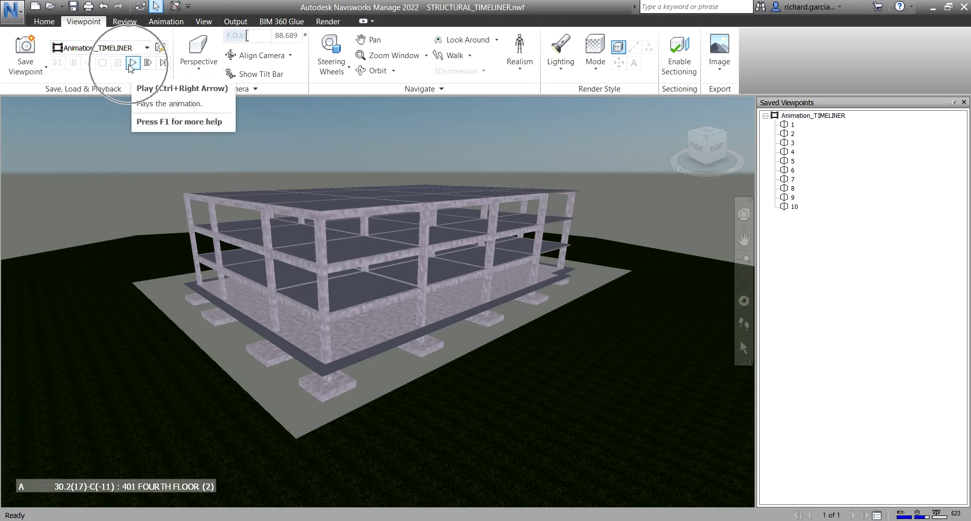
pyautogui.click(130, 64)
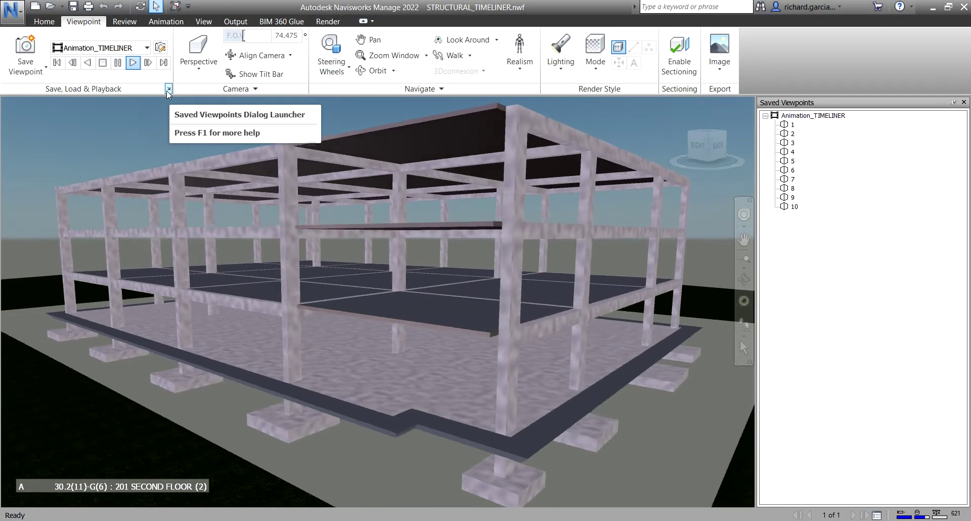
pyautogui.click(169, 89)
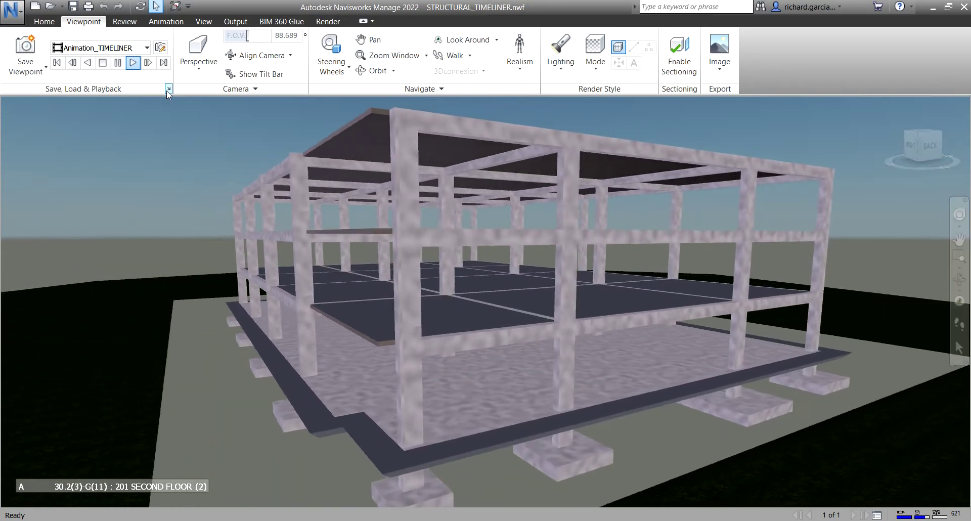
pyautogui.click(168, 89)
pyautogui.click(168, 89)
pyautogui.click(168, 90)
pyautogui.click(168, 89)
pyautogui.click(169, 90)
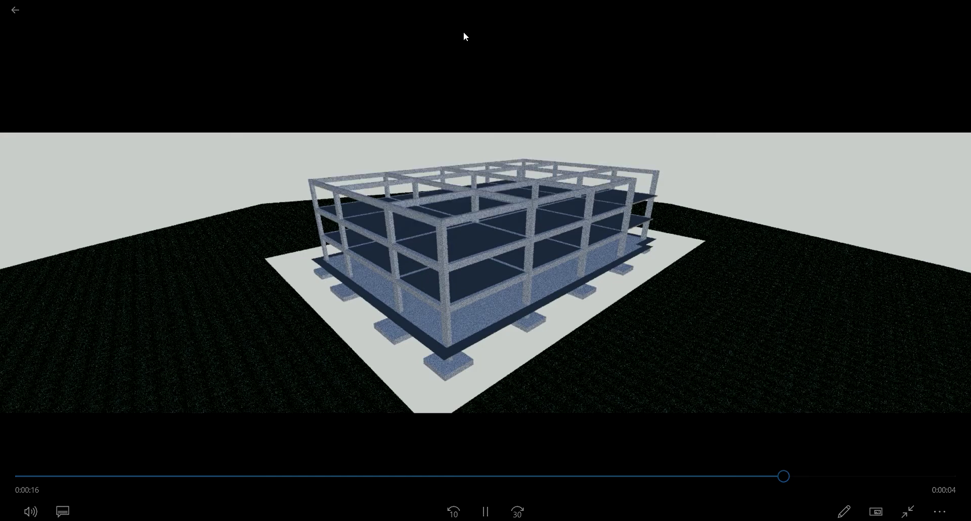
# Leave the construction video for the library and close the Movies & TV player
pyautogui.click(17, 14)
pyautogui.click(955, 8)
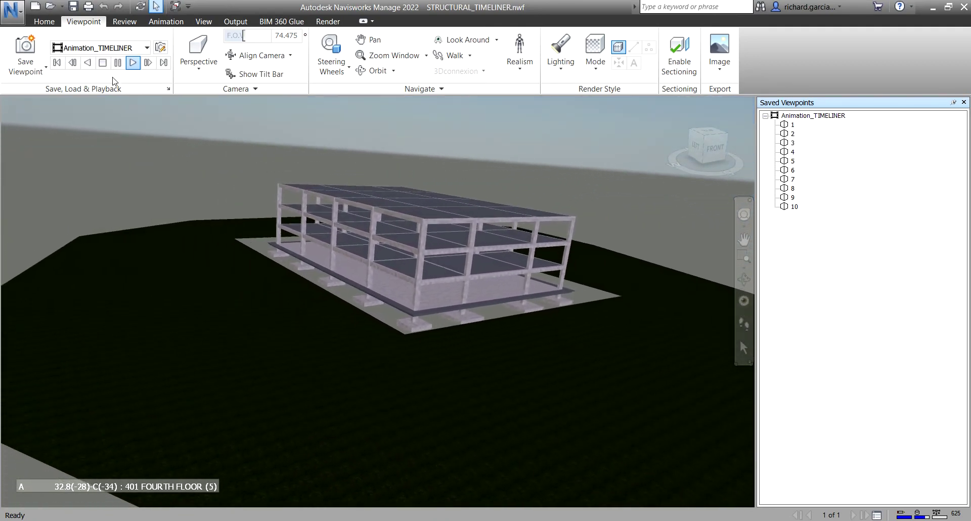
# Stop the viewpoint animation and open TimeLiner's Simulate tab from the Home tab
pyautogui.click(103, 65)
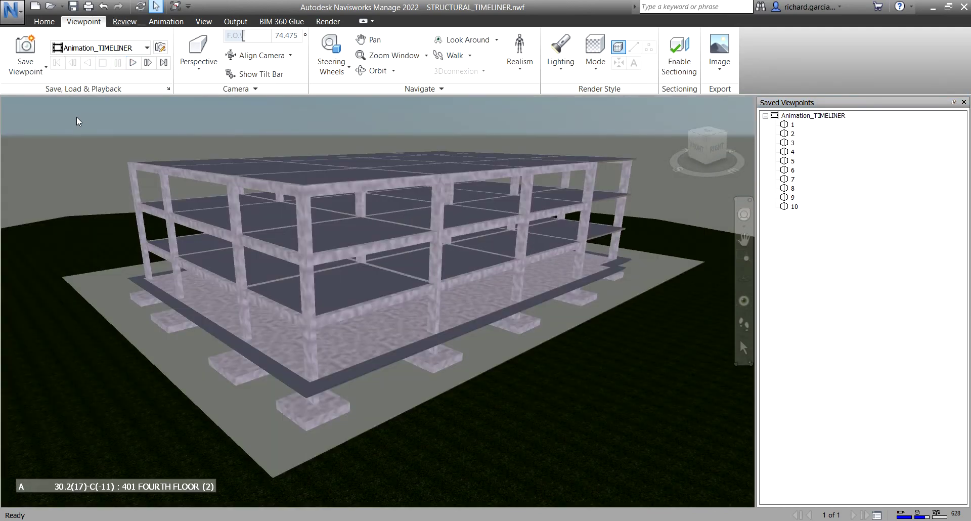
pyautogui.click(46, 22)
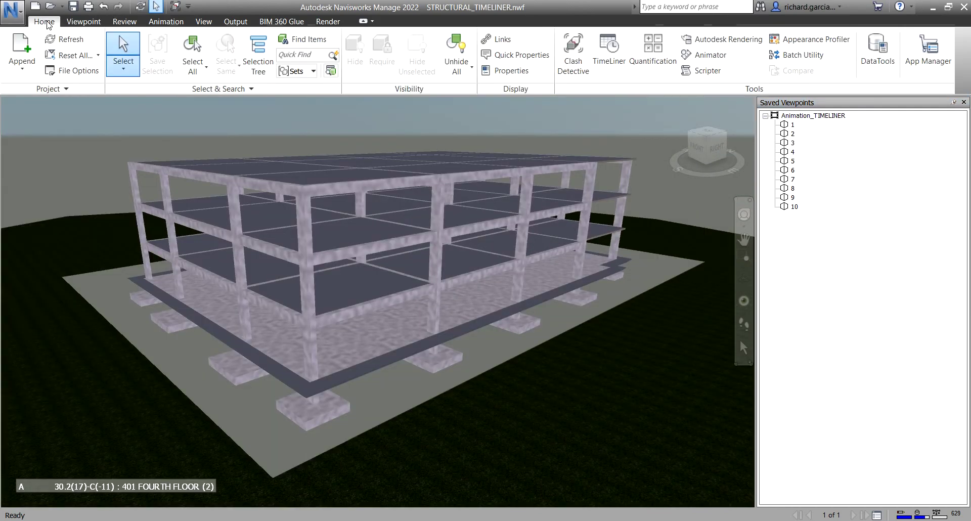
pyautogui.click(609, 48)
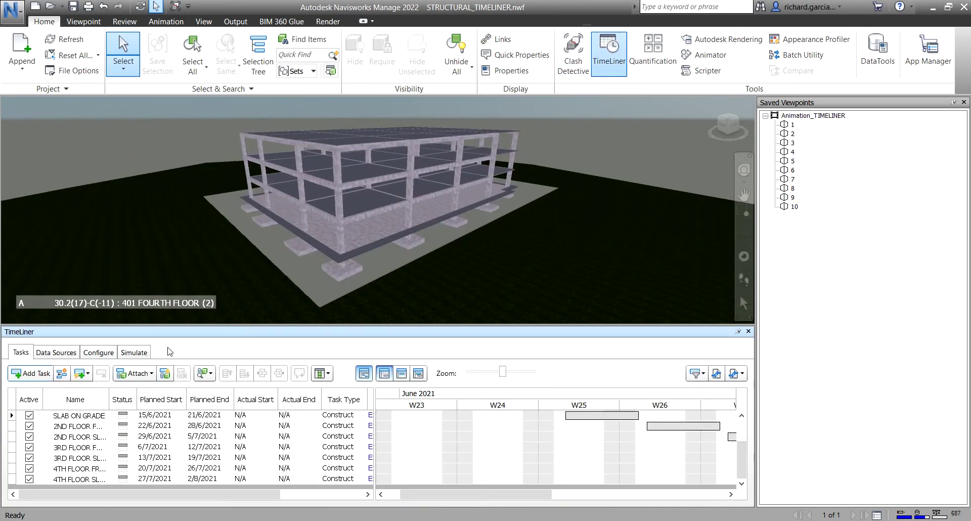
pyautogui.click(136, 353)
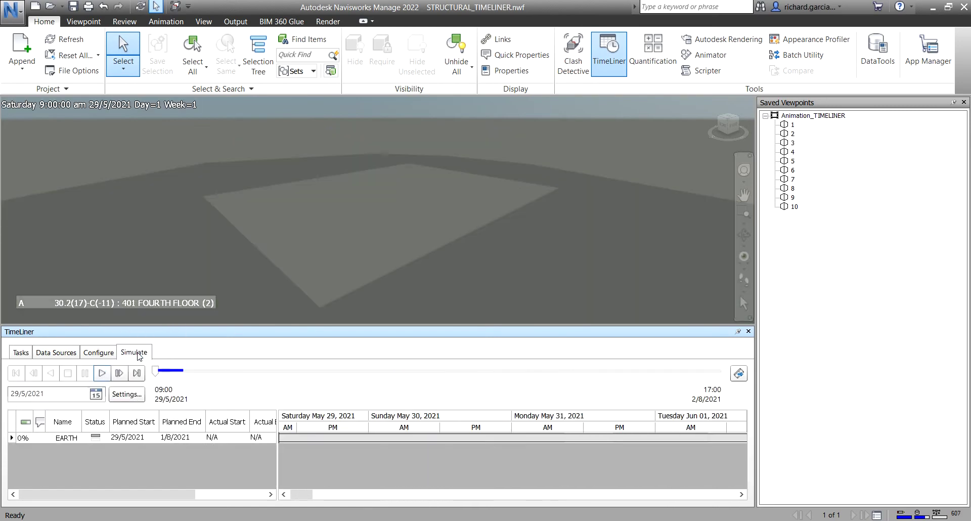
# Set the simulation's Animation setting to Saved Viewpoints Animation and confirm
pyautogui.click(126, 394)
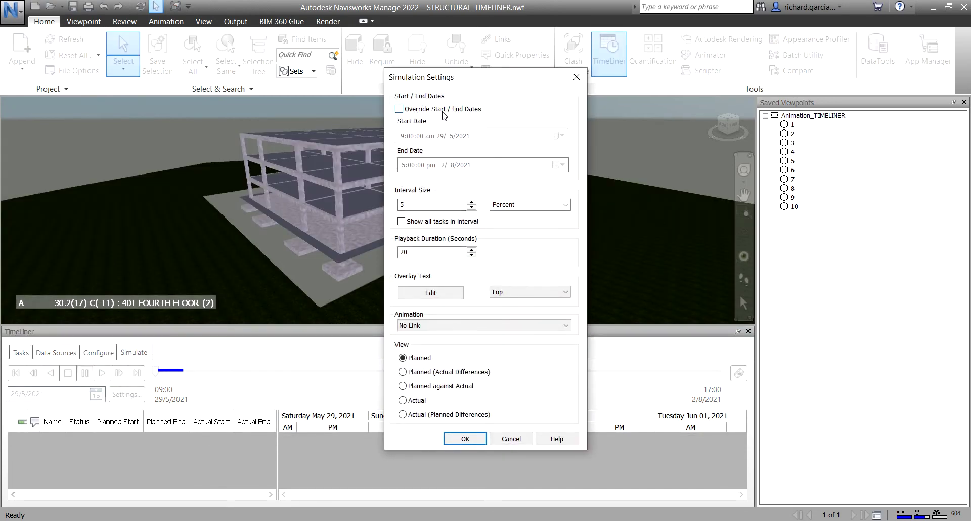
pyautogui.click(421, 325)
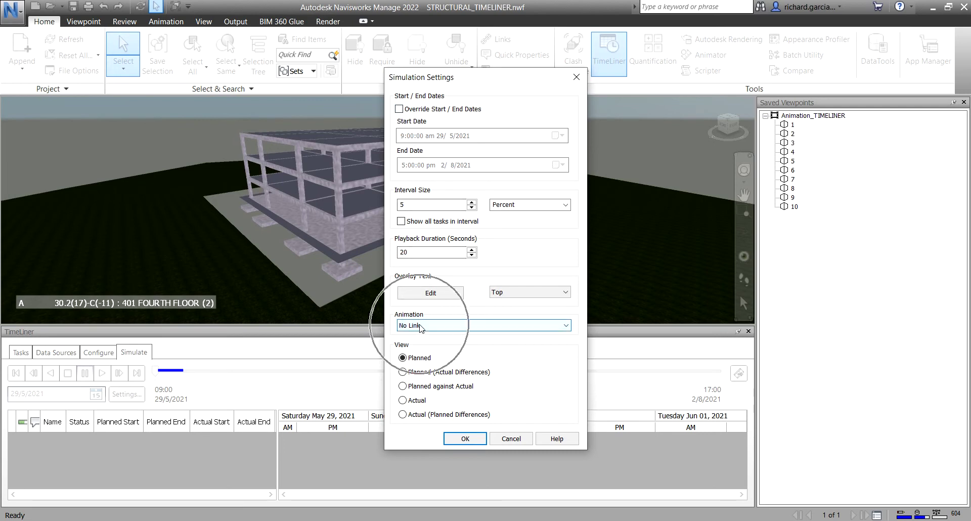
pyautogui.click(420, 326)
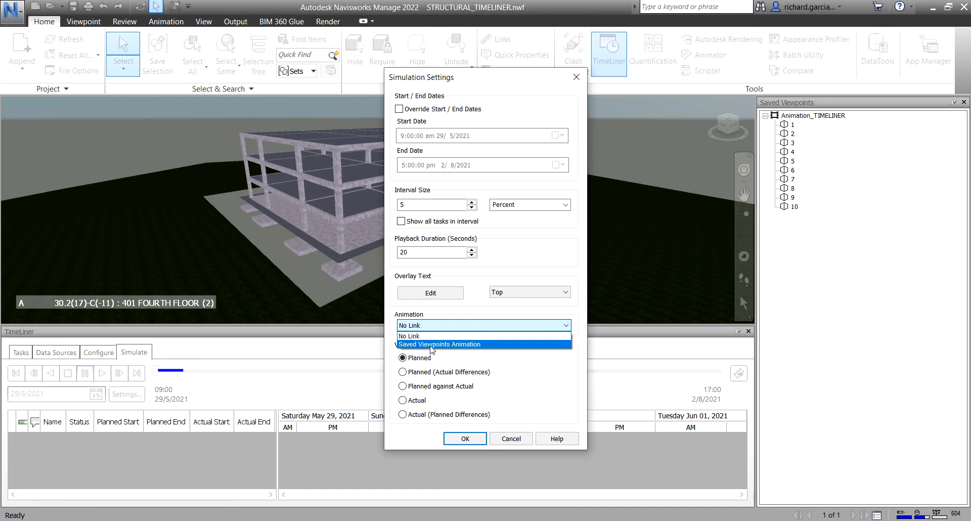
pyautogui.click(430, 344)
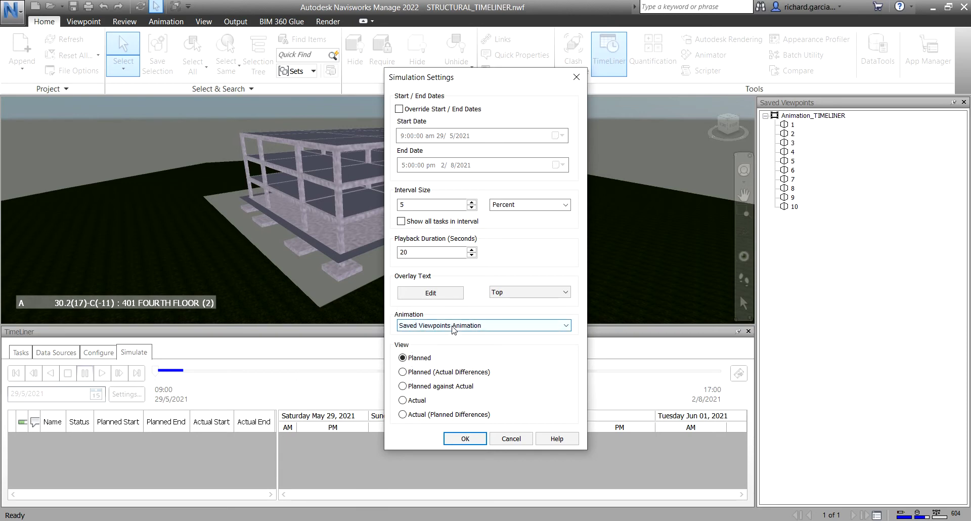
pyautogui.click(464, 438)
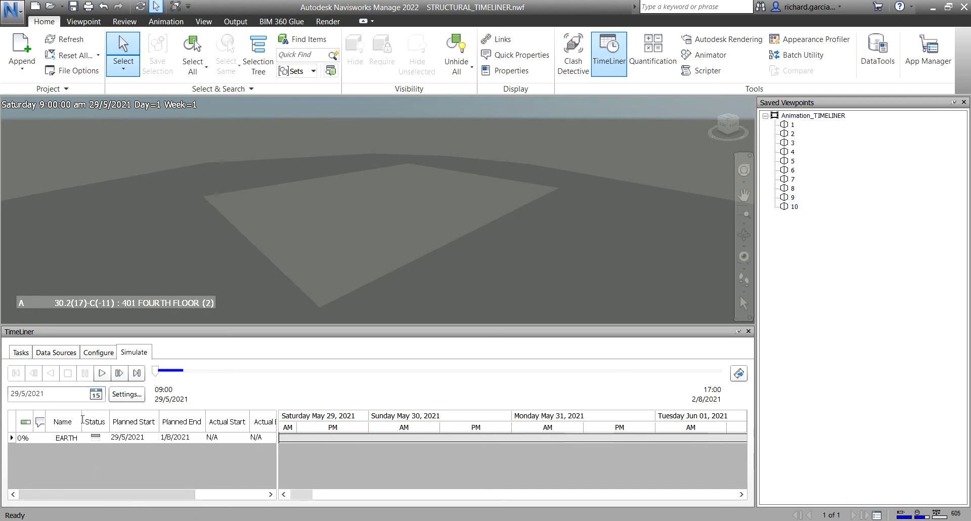
# Check the Tasks list, then play the TimeLiner simulation from Day 1, 29/5/2021
pyautogui.click(22, 357)
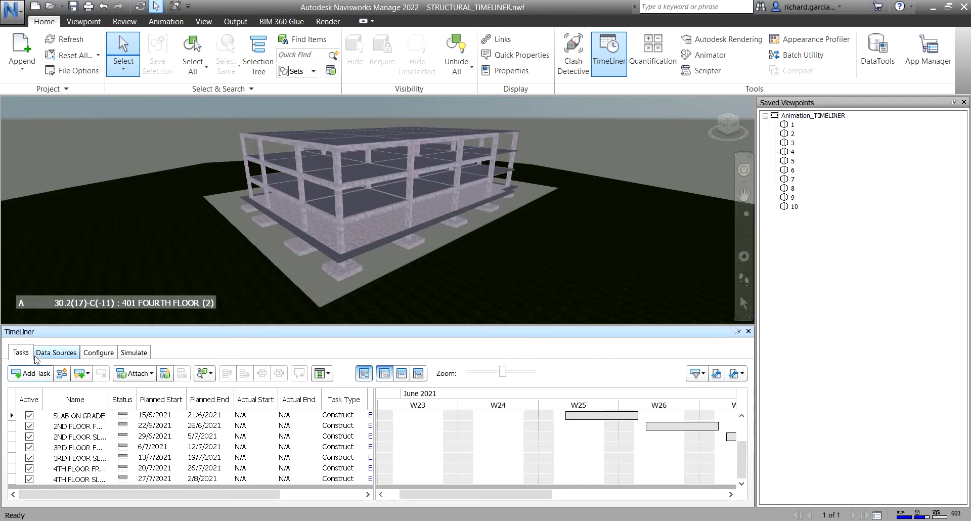
pyautogui.click(134, 352)
pyautogui.click(102, 375)
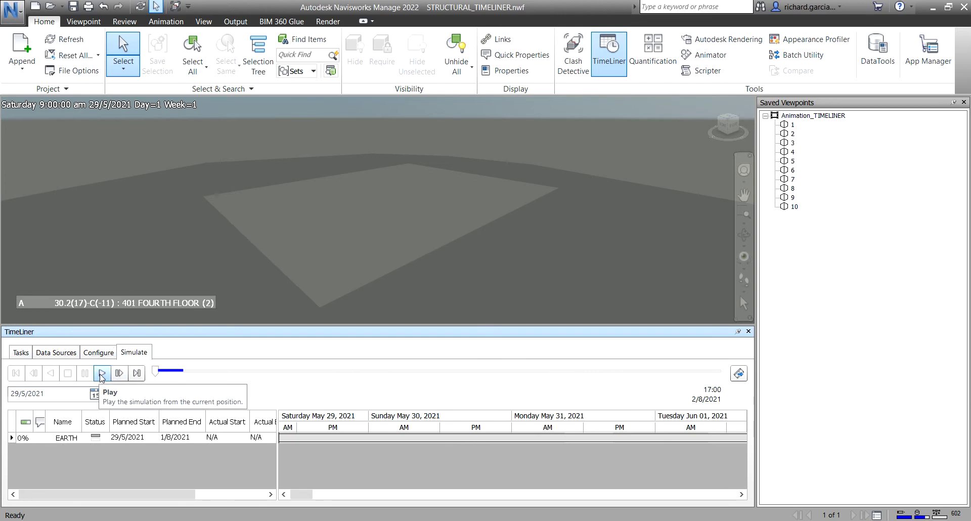